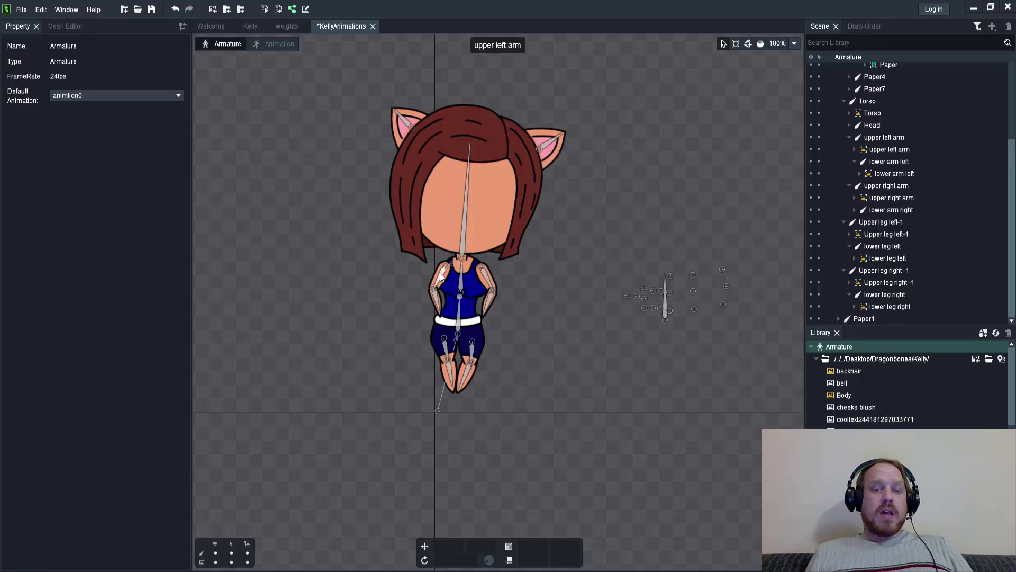
- Select Kelly's upper left arm bone (length 52)
left_click(444, 292)
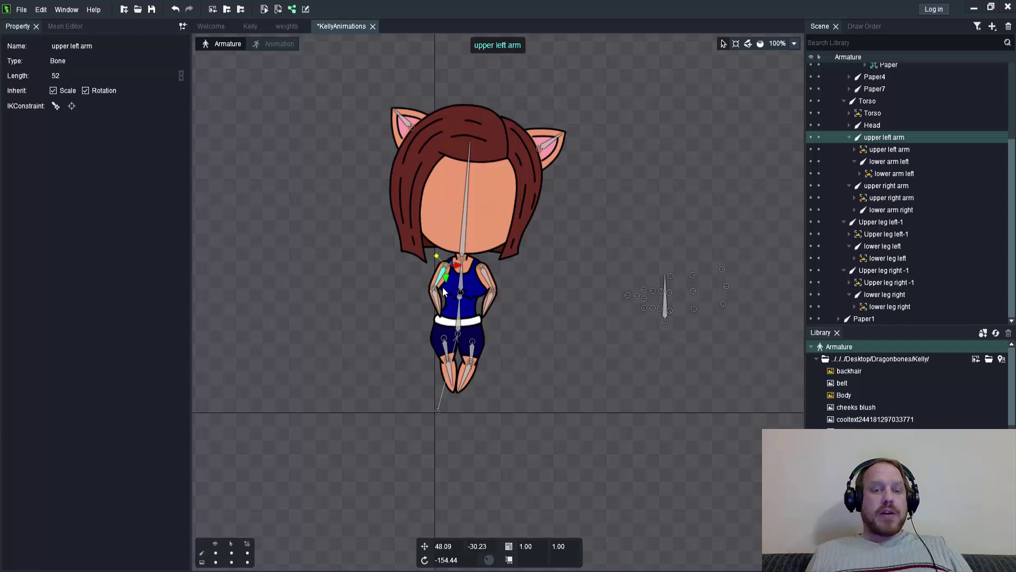
- Create an IK target for the upper left arm and drag it to re-pose the arm
left_click(71, 105)
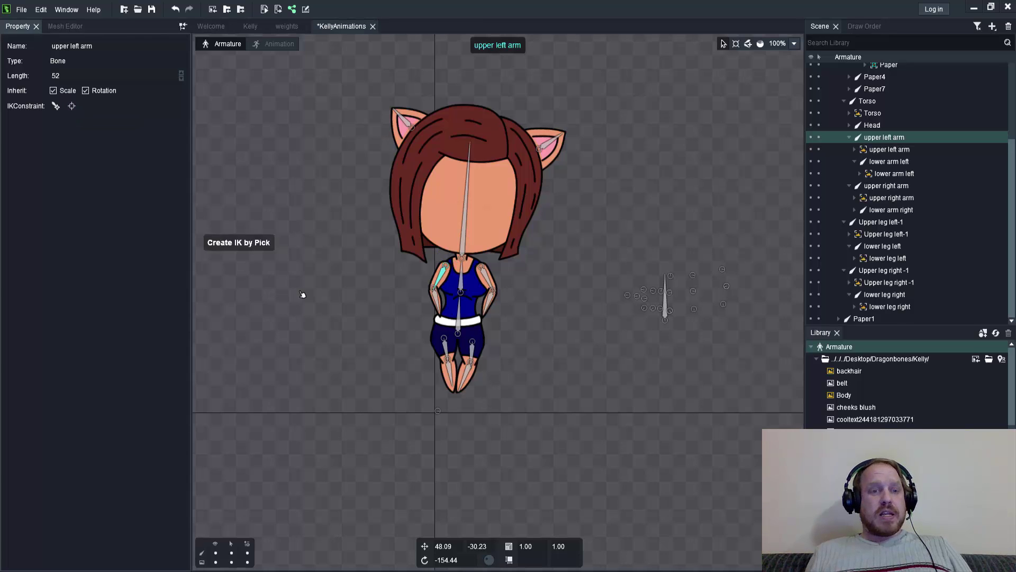
left_click(368, 335)
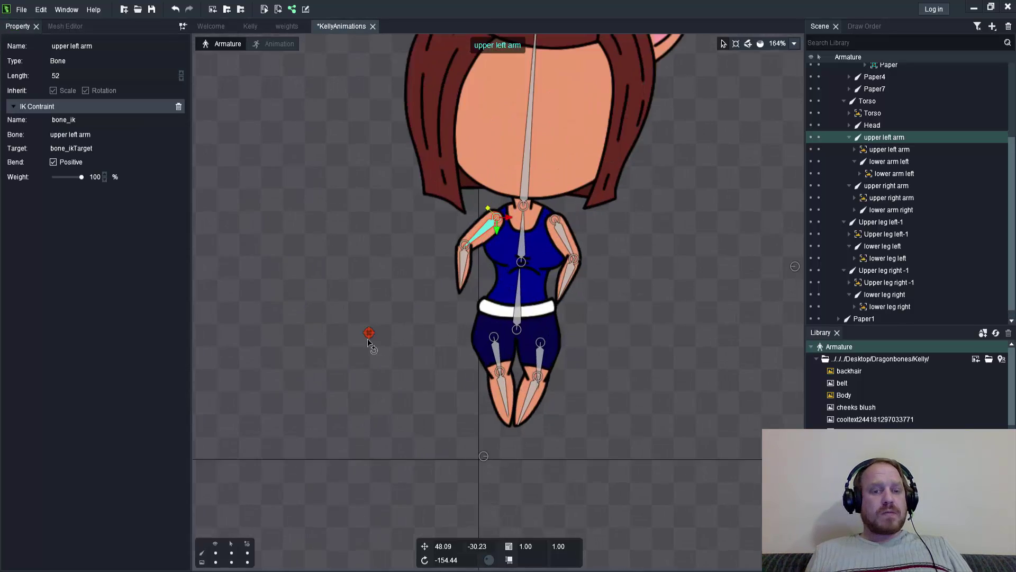
scroll(368, 339, "up", 3)
left_click(369, 334)
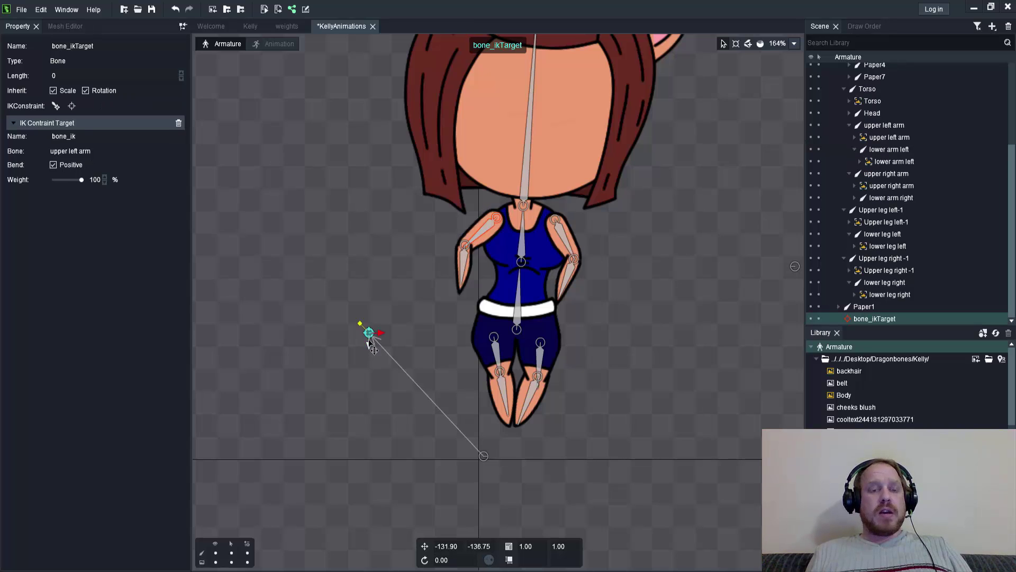
left_click_drag(369, 334, 406, 365)
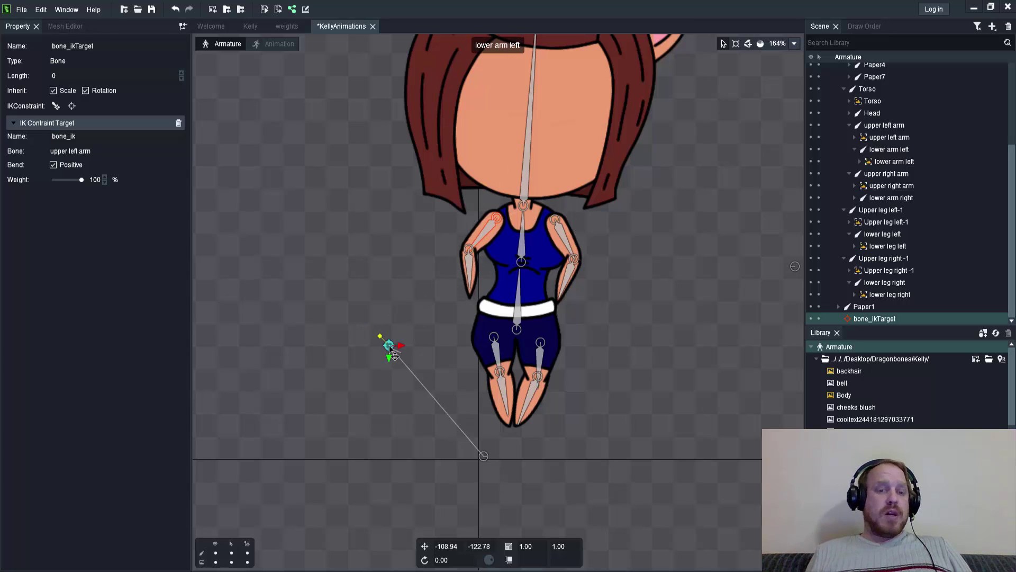
left_click_drag(390, 347, 312, 296)
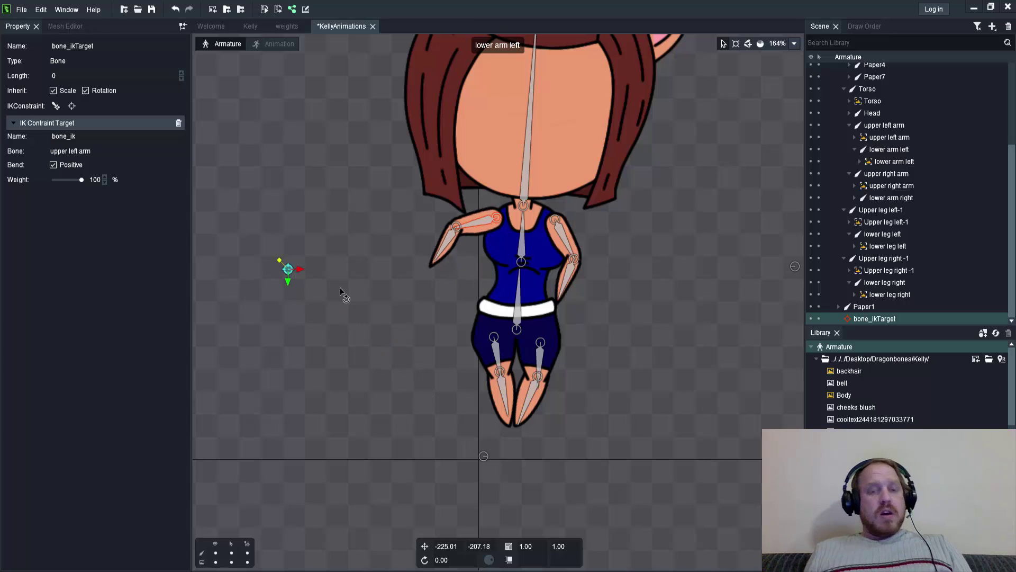
left_click(326, 268)
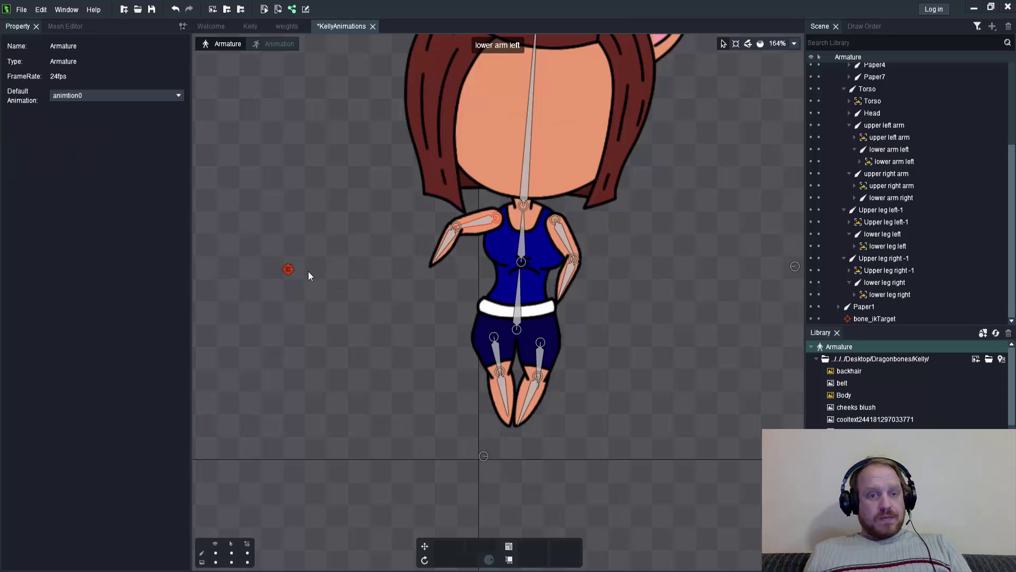
left_click(289, 270)
left_click_drag(293, 279, 360, 371)
key("Escape")
- Add IK targets for the upper right arm and the Upper leg left-1 bone
left_click(565, 236)
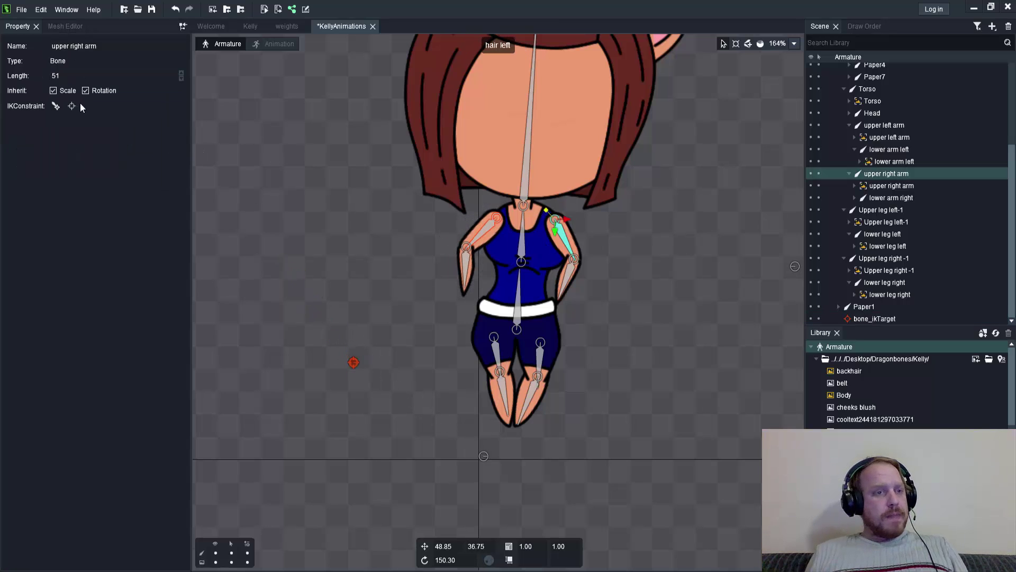
left_click(72, 106)
left_click(639, 324)
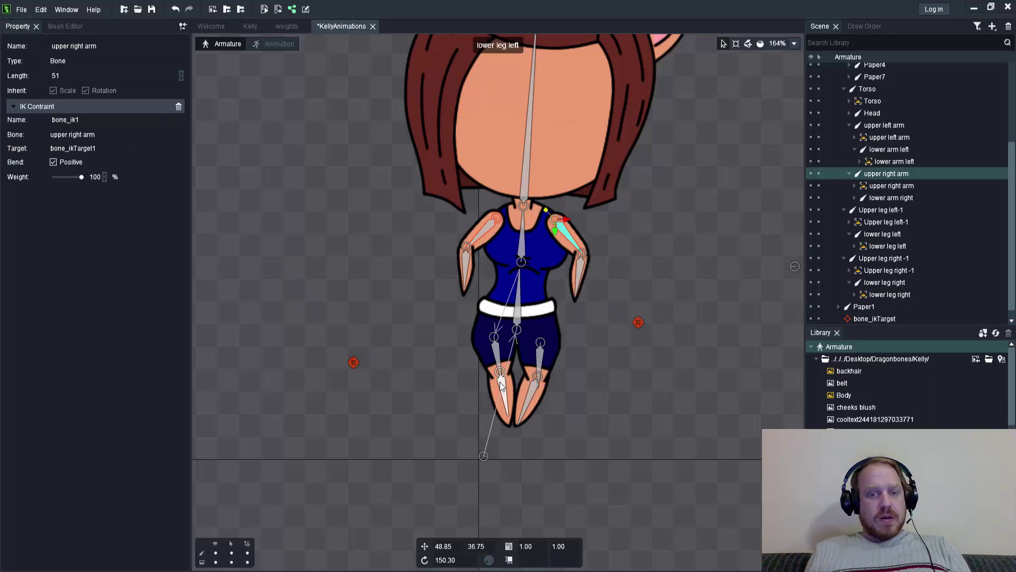
left_click(499, 357)
left_click(71, 106)
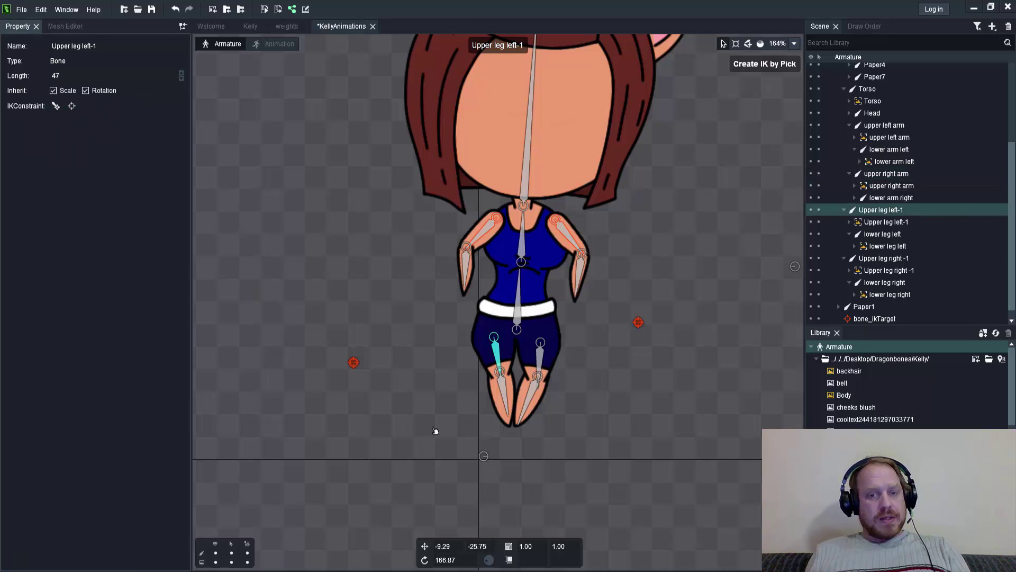
left_click(434, 421)
- Pull the right arm target bone_ikTarget1 across the body and rotate lower arm left upward
left_click(586, 366)
left_click(638, 323)
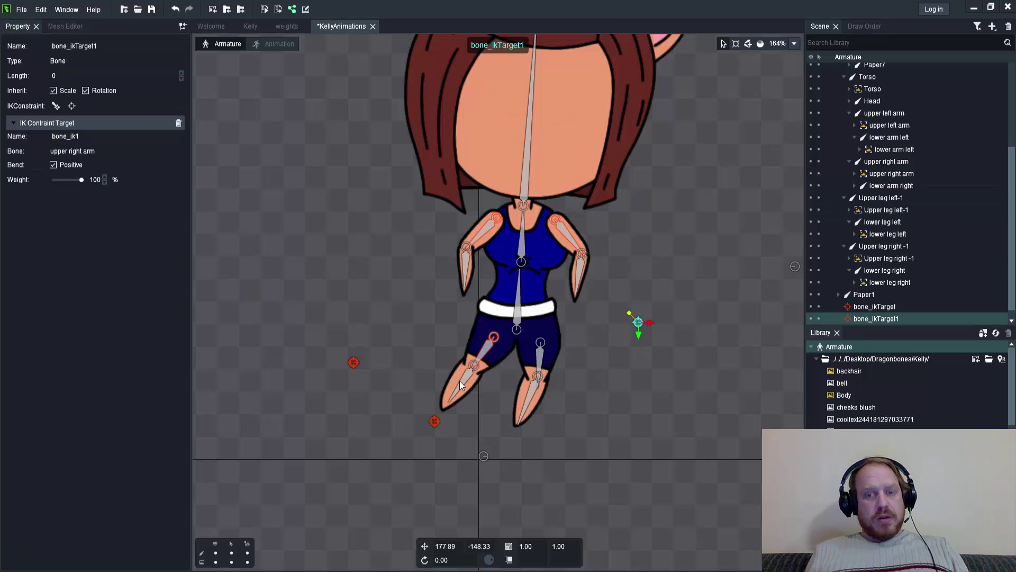
left_click_drag(638, 322, 380, 406)
left_click(477, 274)
left_click(468, 270)
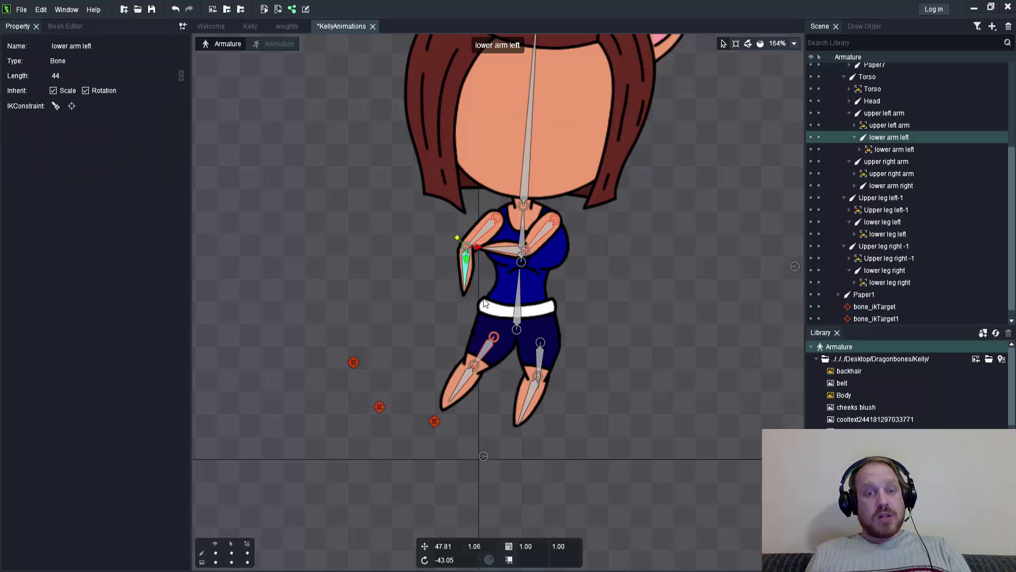
left_click_drag(431, 347, 379, 183)
left_click(534, 391)
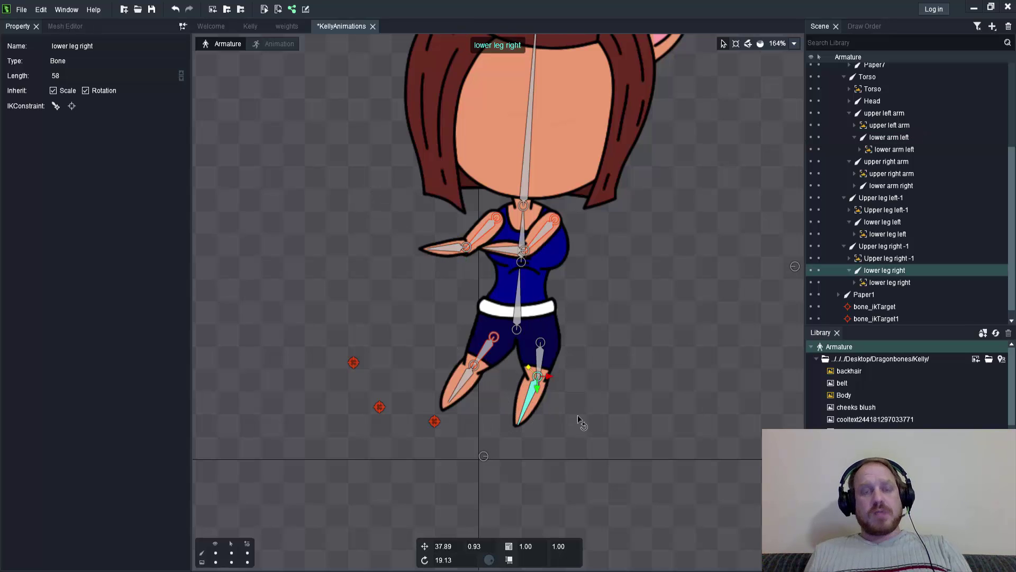
left_click(600, 413)
scroll(583, 390, "down", 4)
scroll(404, 367, "up", 3)
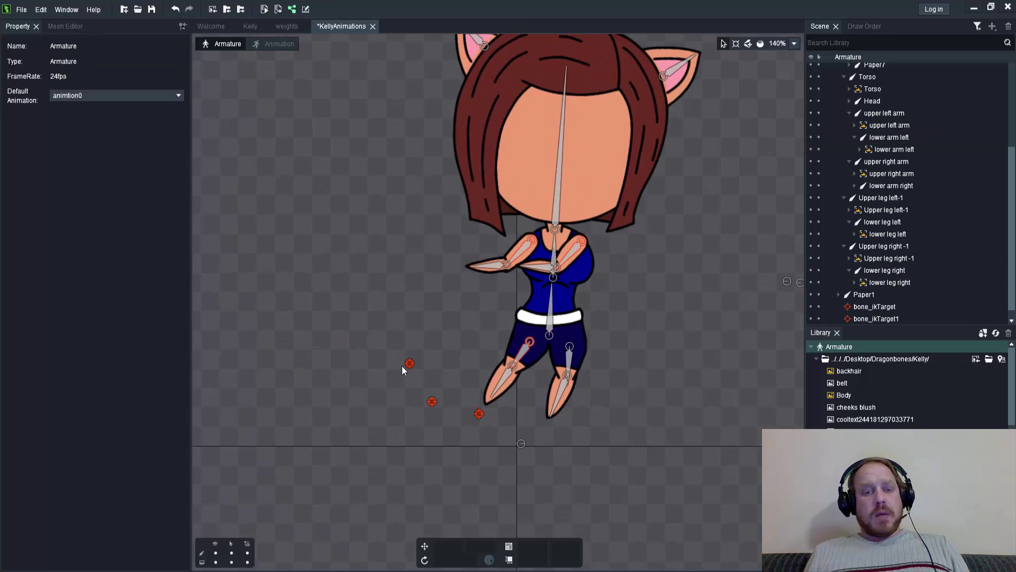
- Select all three IK targets together and shift them to the left
left_click(432, 402)
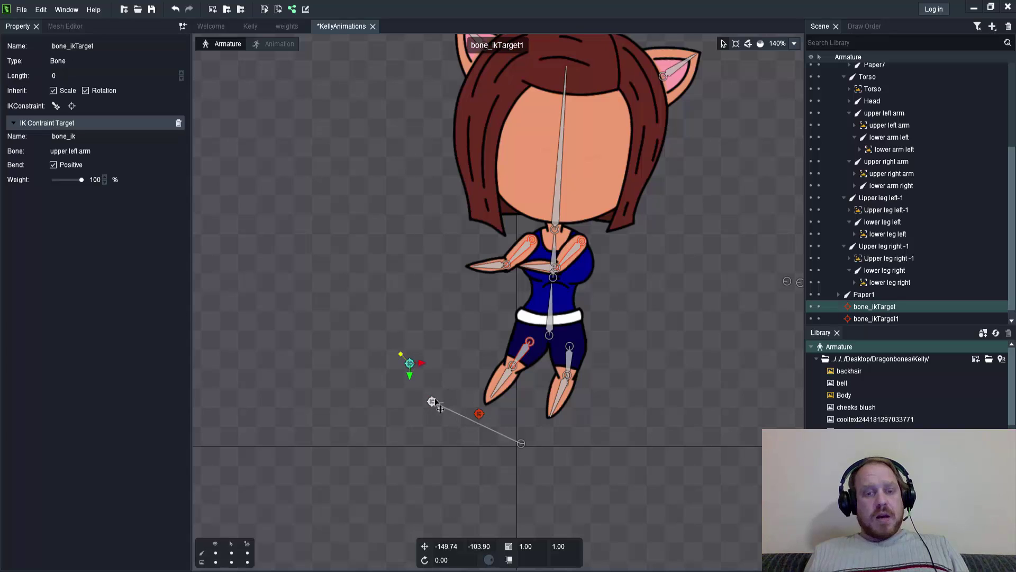
left_click(479, 413, "shift")
left_click(480, 415, "shift")
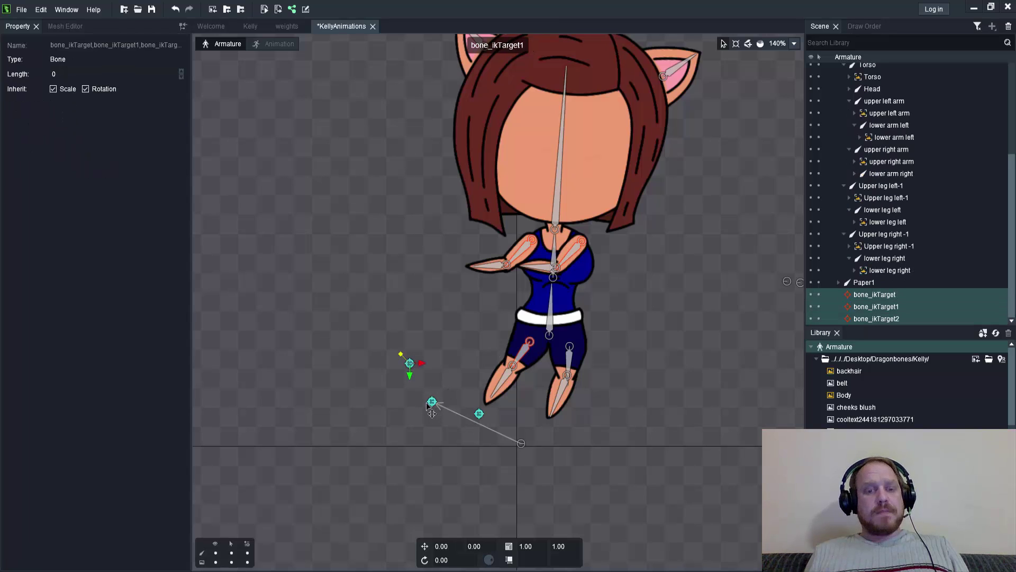
left_click_drag(434, 412, 396, 434)
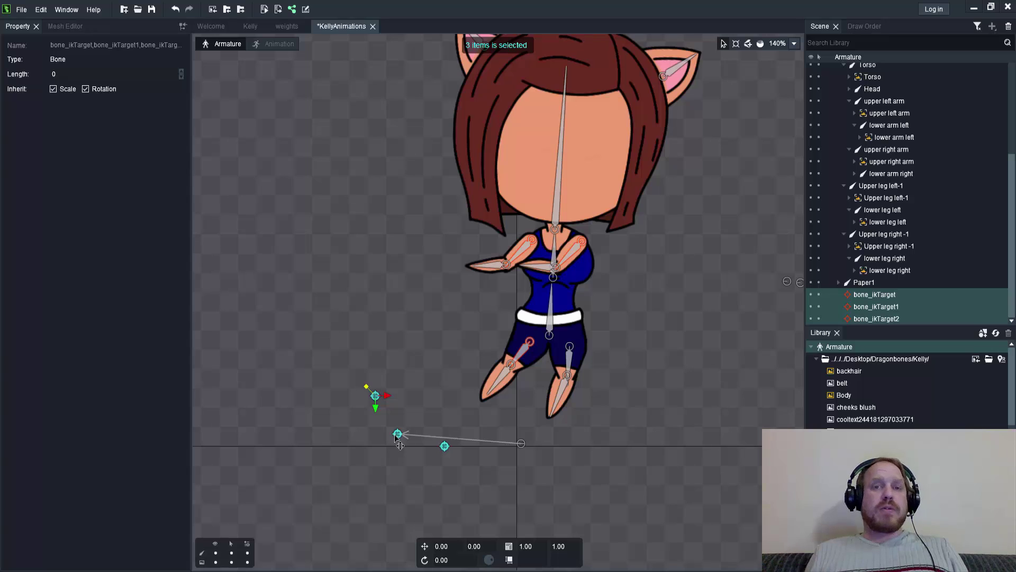
left_click_drag(400, 445, 385, 420)
- Add an IK target for lower arm left, then undo every IK change
left_click(490, 267)
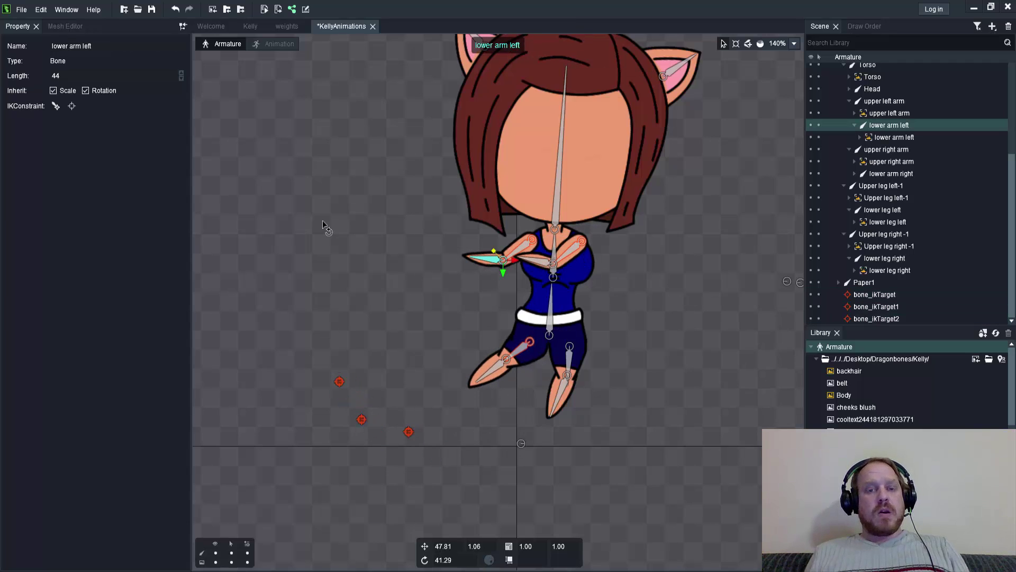
left_click(72, 106)
left_click(326, 262)
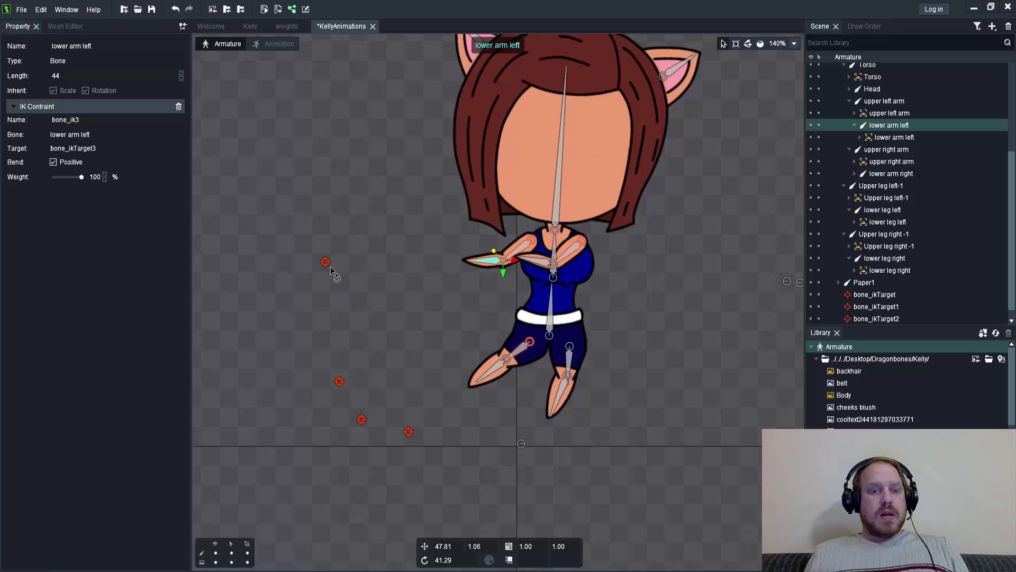
left_click(385, 343)
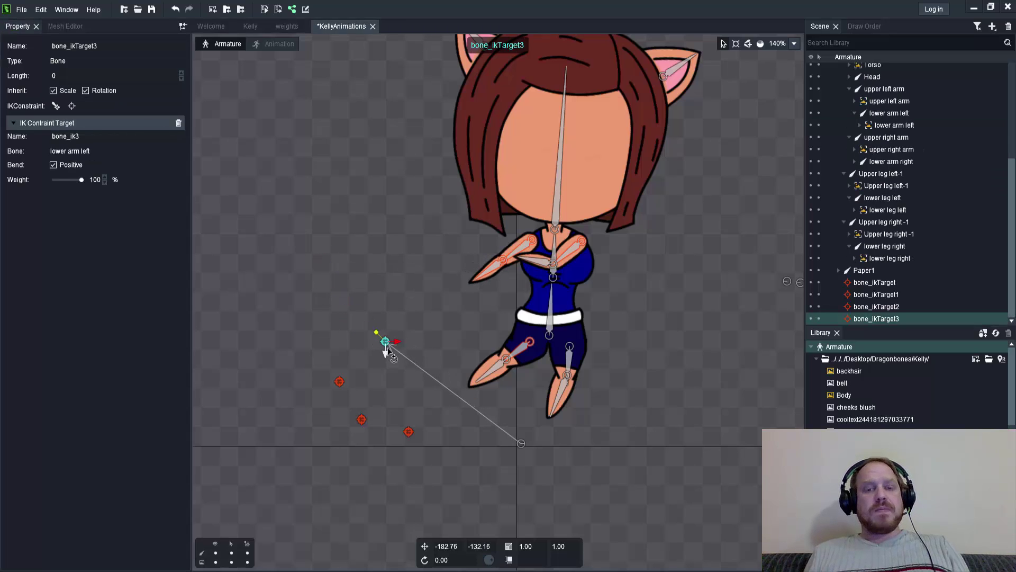
key("ctrl+z")
key("ctrl+z")
key("ctrl+z")
key("ctrl+z")
key("ctrl+z")
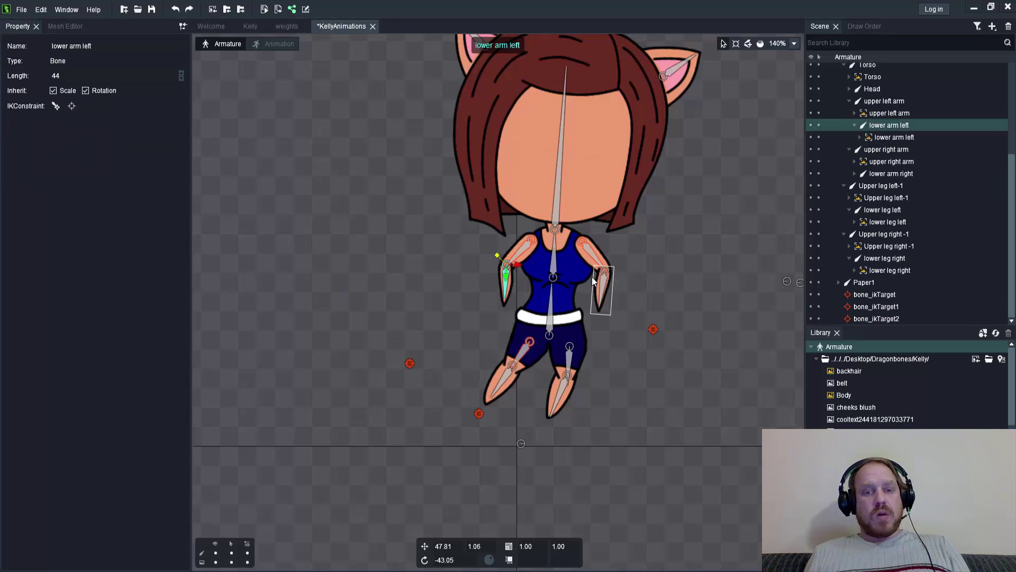
key("ctrl+z")
key("ctrl+z")
key("ctrl+z")
key("ctrl+z")
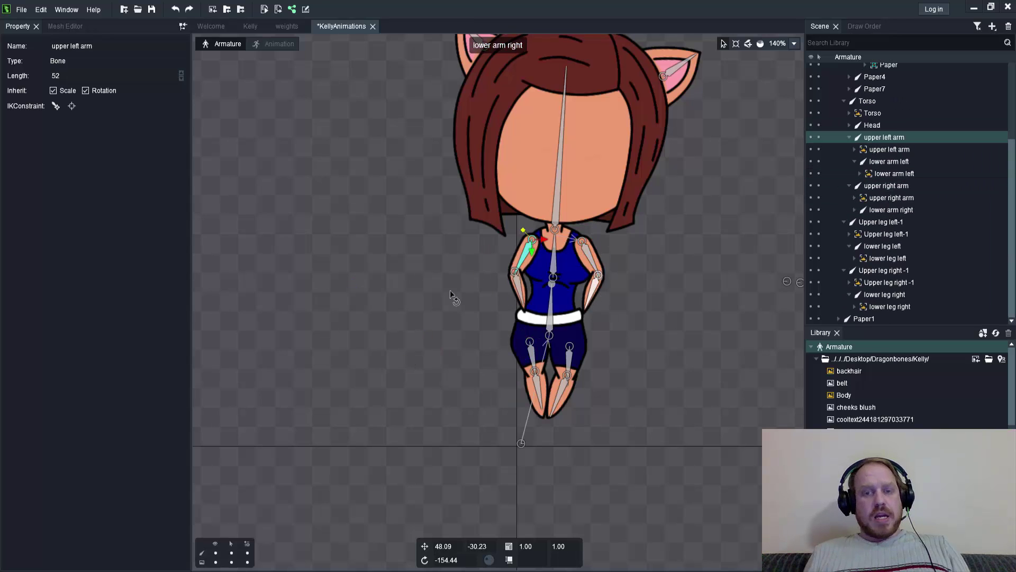
- Draw a new test bone chain from the upper right arm beside the character
scroll(429, 283, "down", 2)
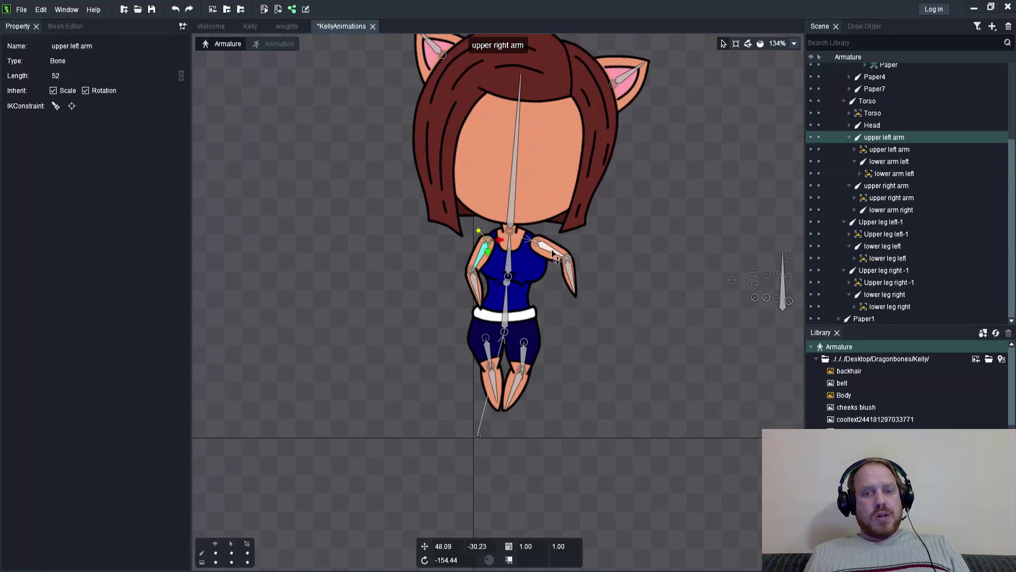
left_click(562, 256)
scroll(365, 208, "down", 5)
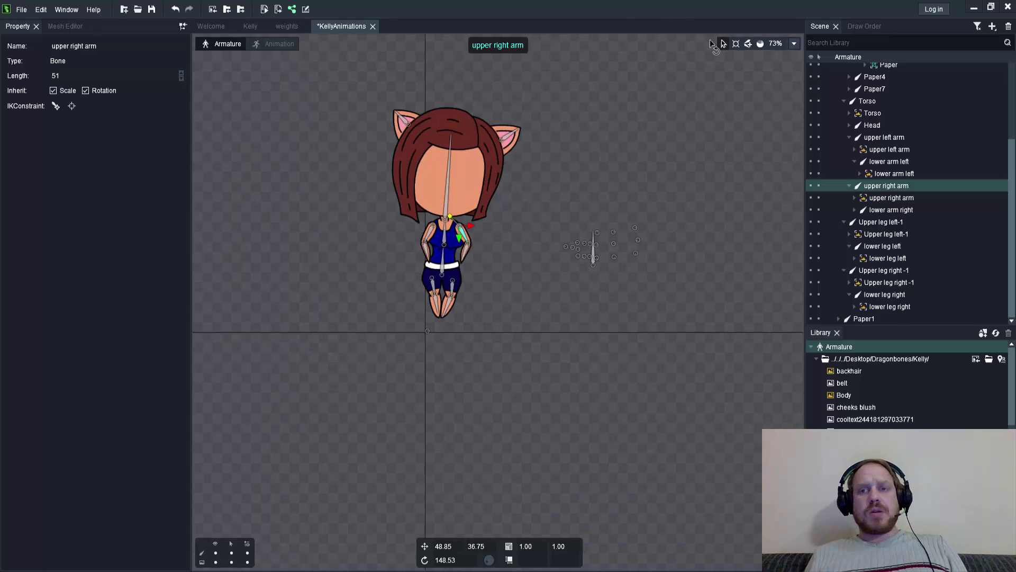
left_click(748, 43)
scroll(596, 182, "up", 3)
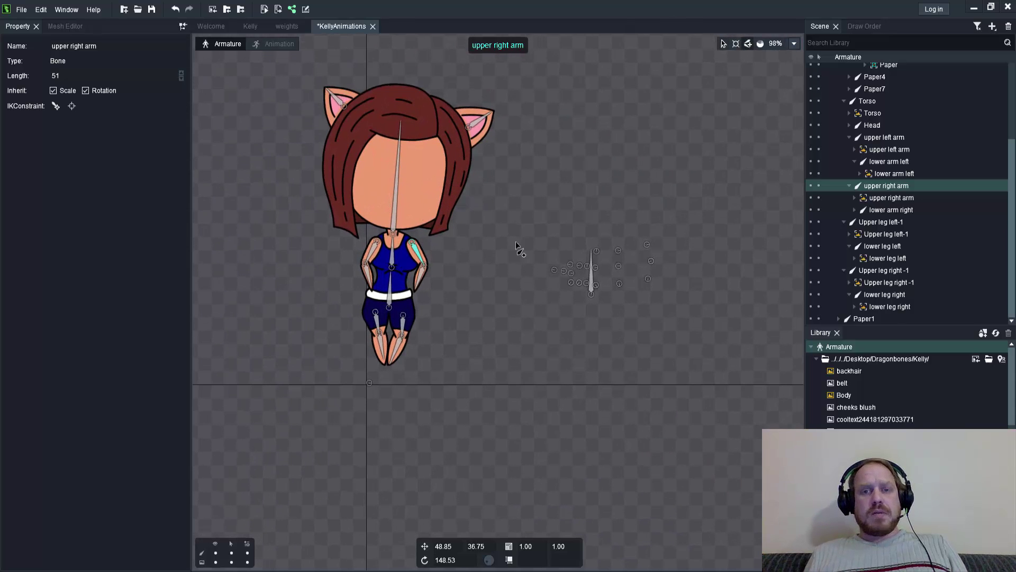
left_click_drag(515, 239, 597, 129)
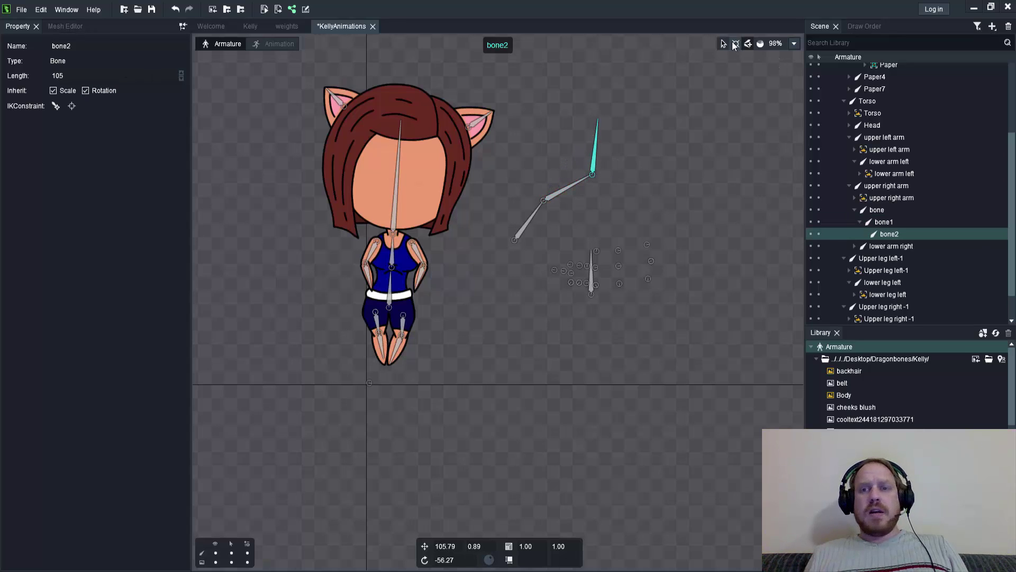
left_click(724, 43)
- Undo the extra bone2 and select the test bones bone and bone1
left_click(574, 185, "shift")
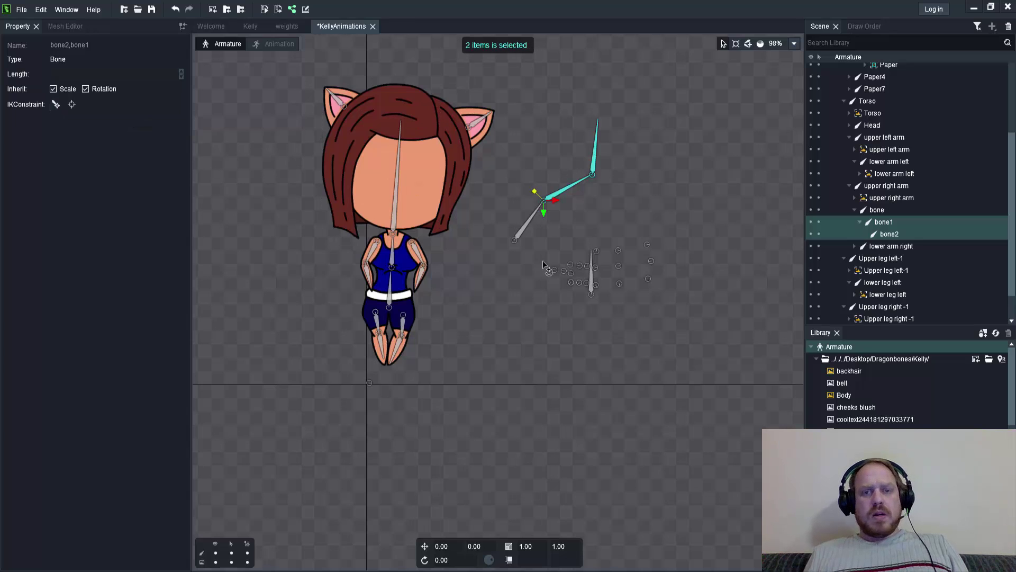
left_click(529, 221, "shift")
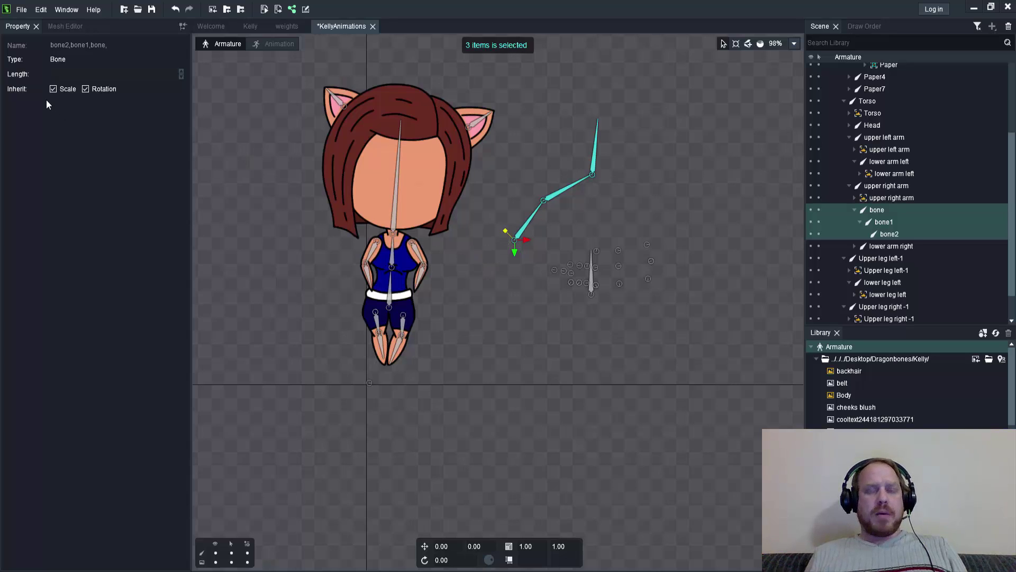
key("ctrl+z")
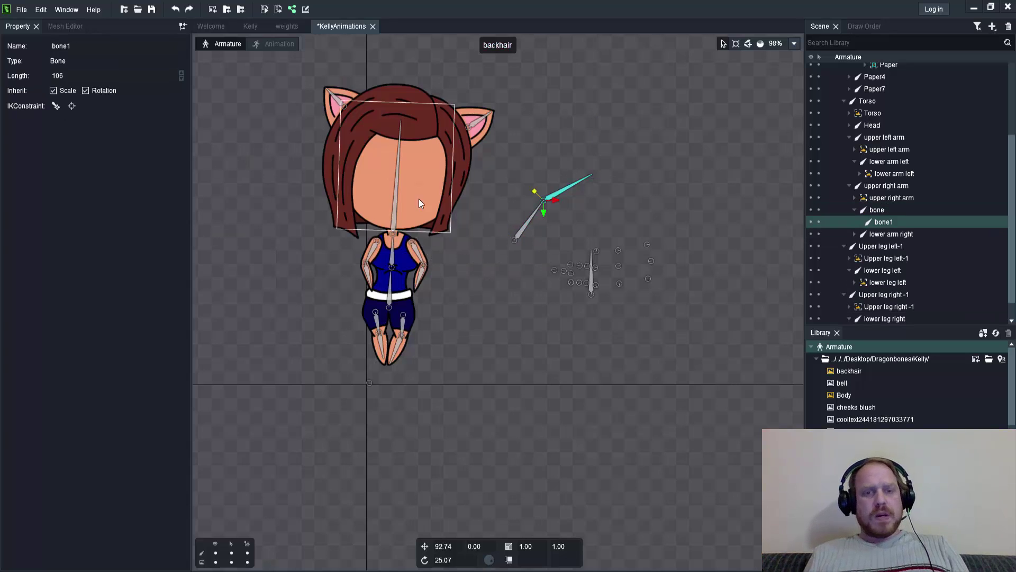
left_click(529, 221)
left_click(555, 194, "shift")
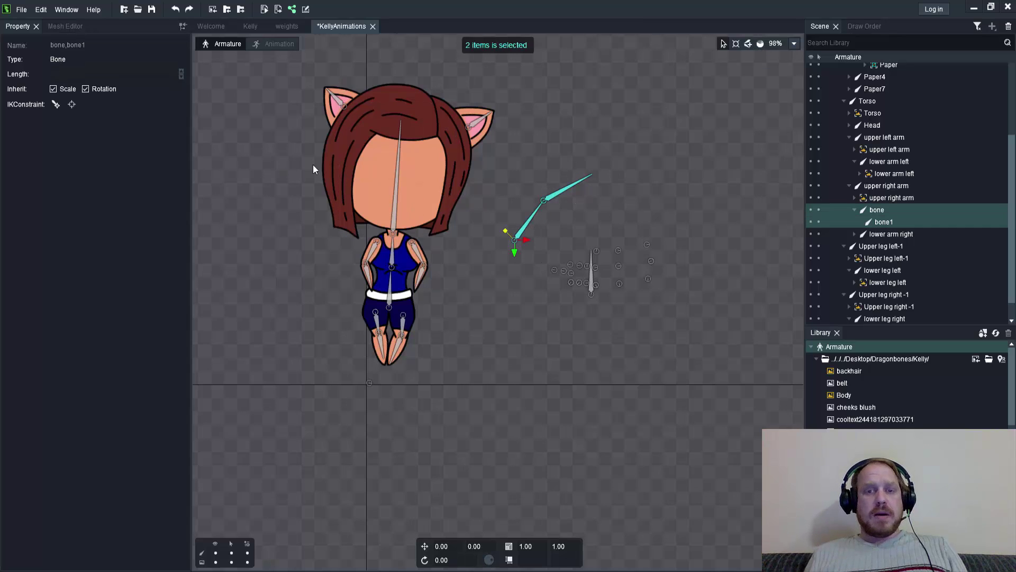
- Create an IK constraint on the test bones and drag its target to test the bend
left_click(55, 105)
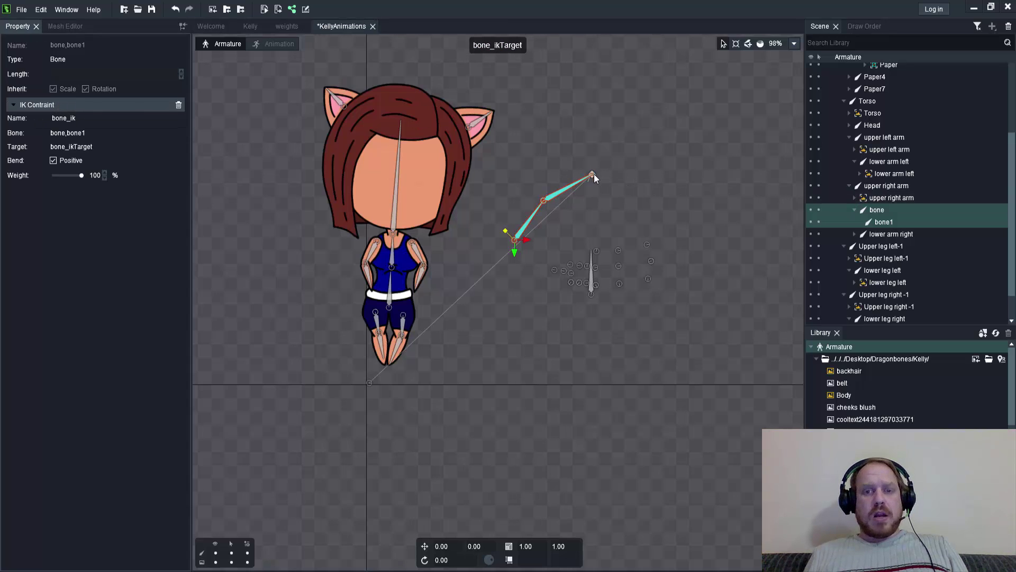
left_click_drag(594, 174, 638, 158)
scroll(545, 207, "up", 4)
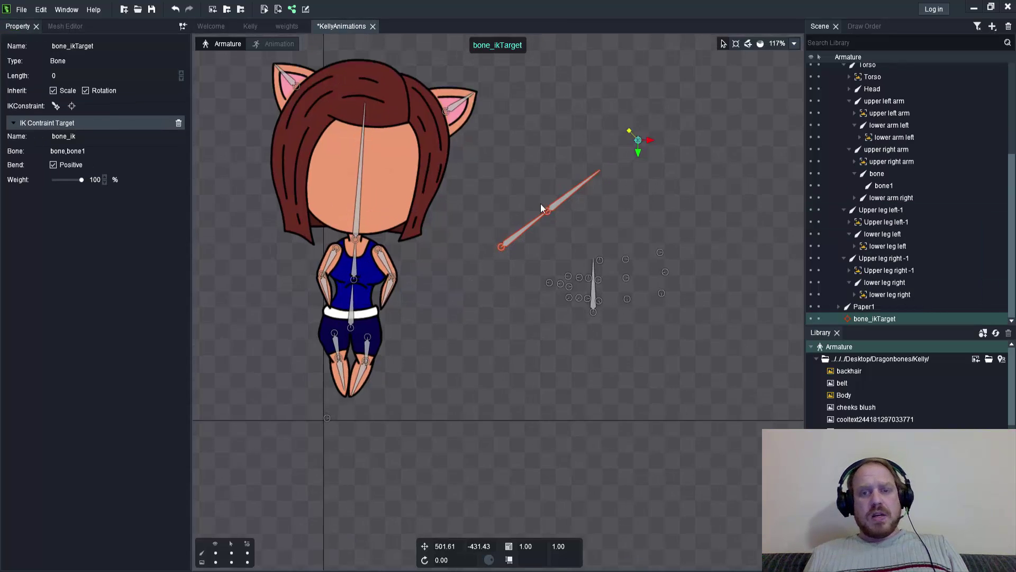
scroll(492, 226, "down", 1)
left_click(571, 200)
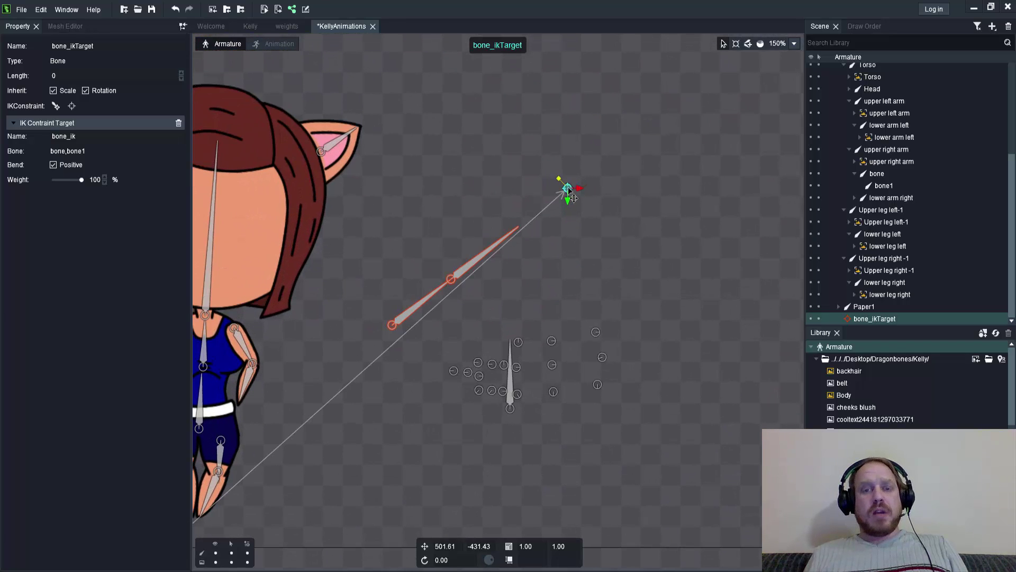
left_click_drag(573, 198, 578, 227)
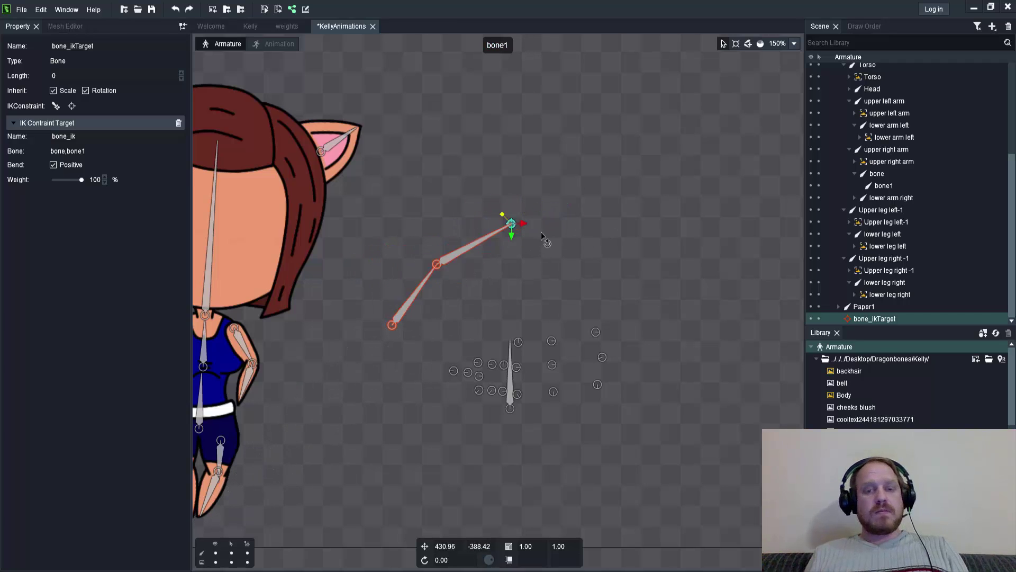
- Delete the test IK target and the test bones bone and bone1
key("Delete")
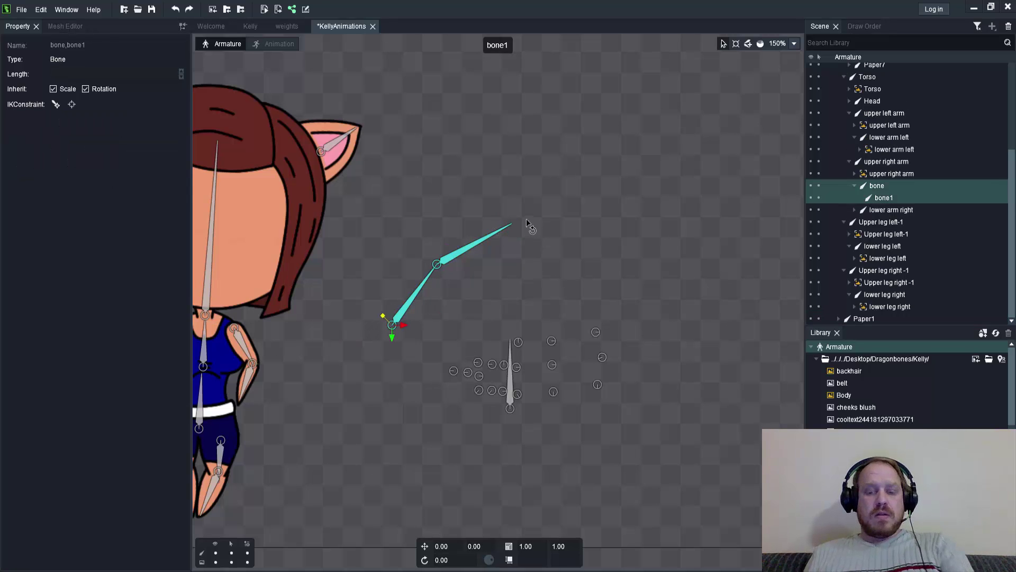
key("Delete")
scroll(310, 320, "down", 3)
scroll(339, 305, "up", 3)
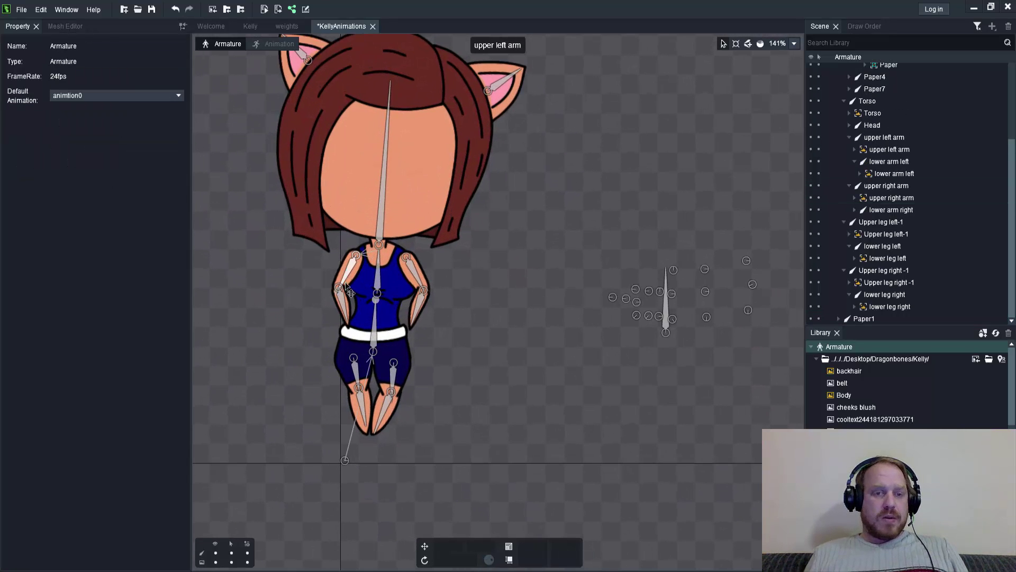
- Create two-bone IK constraints on the left arm and the right arm
left_click(347, 299)
left_click(349, 310, "shift")
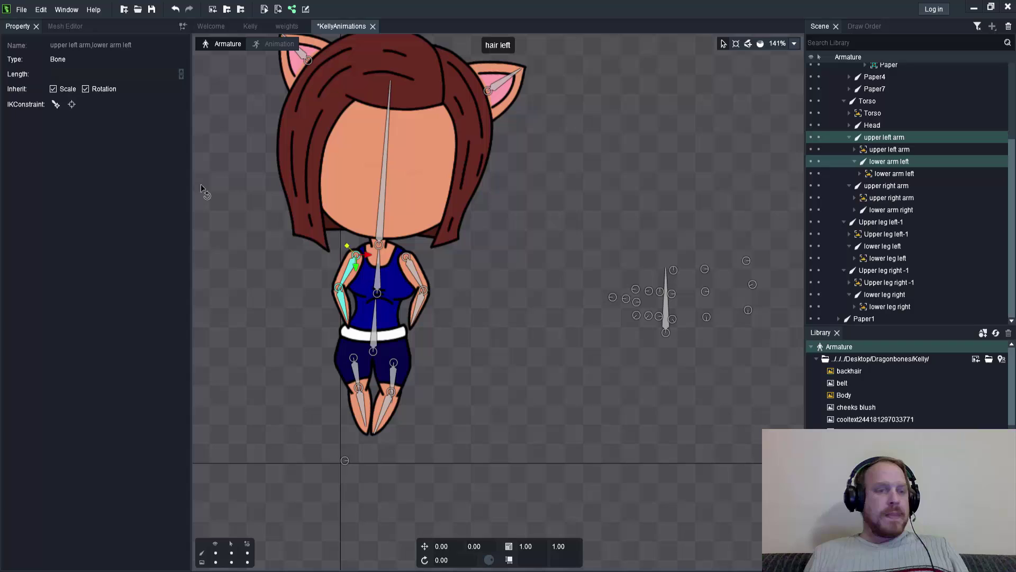
left_click(56, 105)
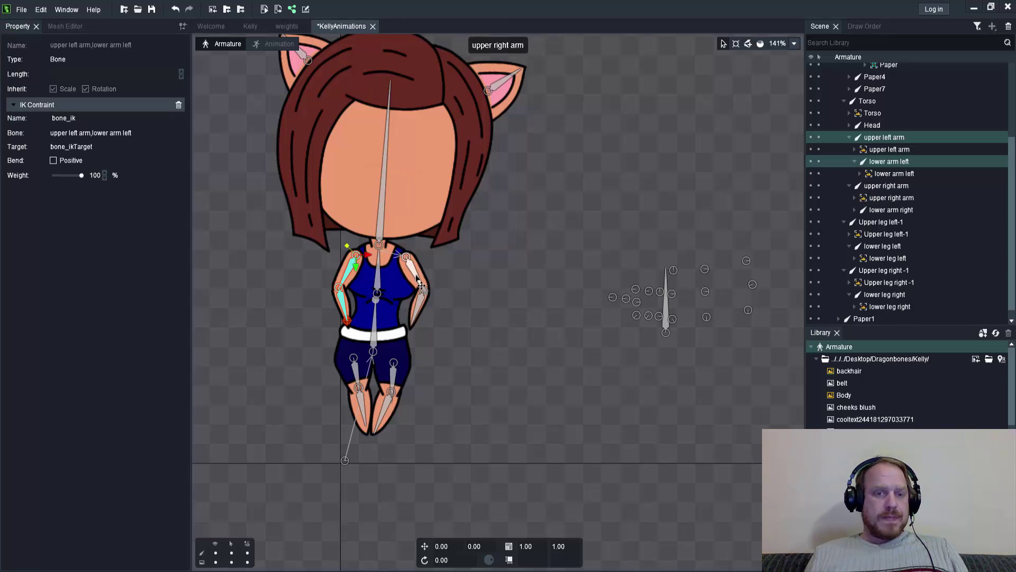
left_click(421, 291)
left_click(373, 286)
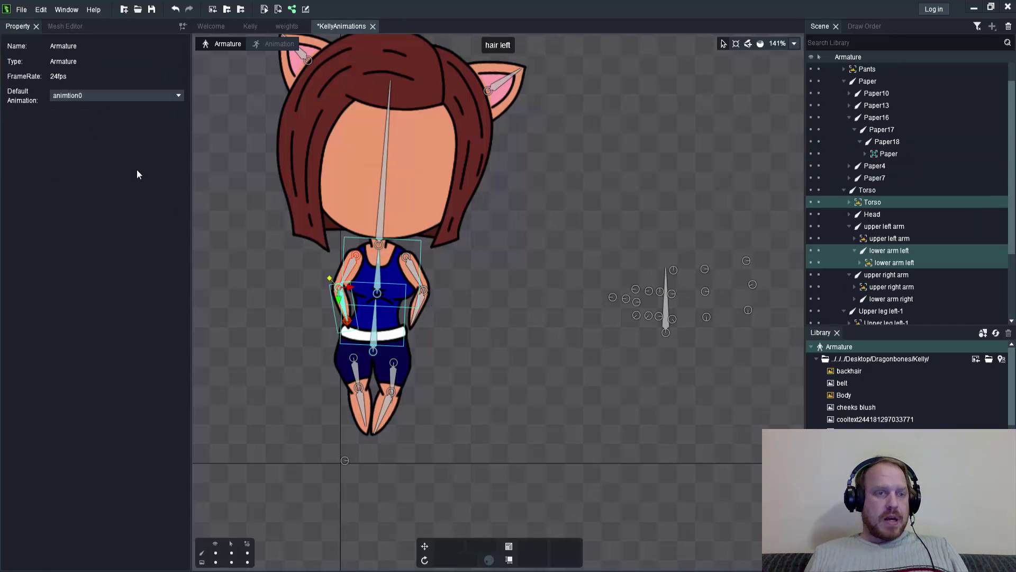
left_click(411, 264)
left_click(421, 299, "shift")
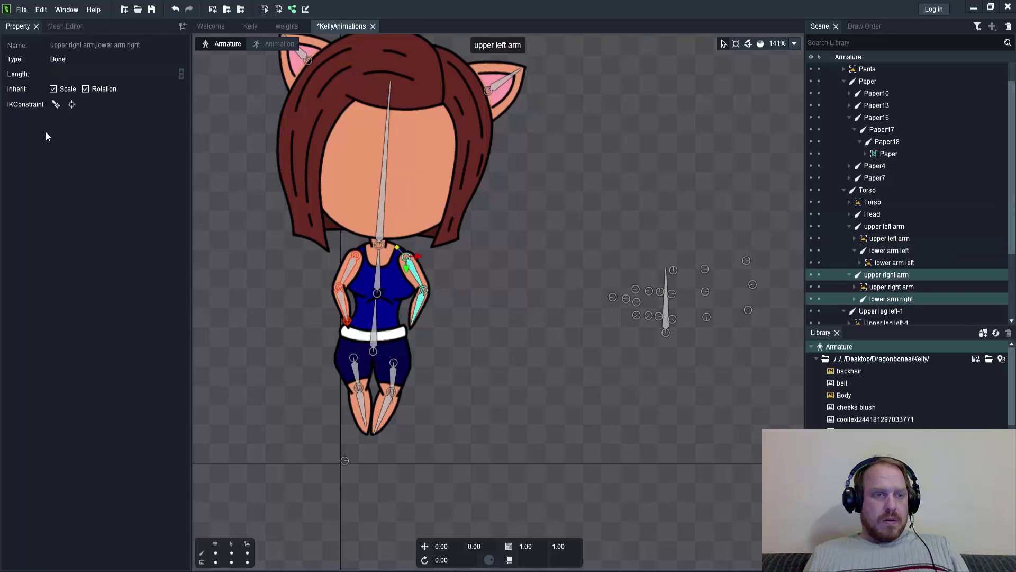
left_click(55, 105)
scroll(374, 440, "up", 3)
- Create an IK constraint on lower leg left and Upper leg left-1
left_click(363, 354)
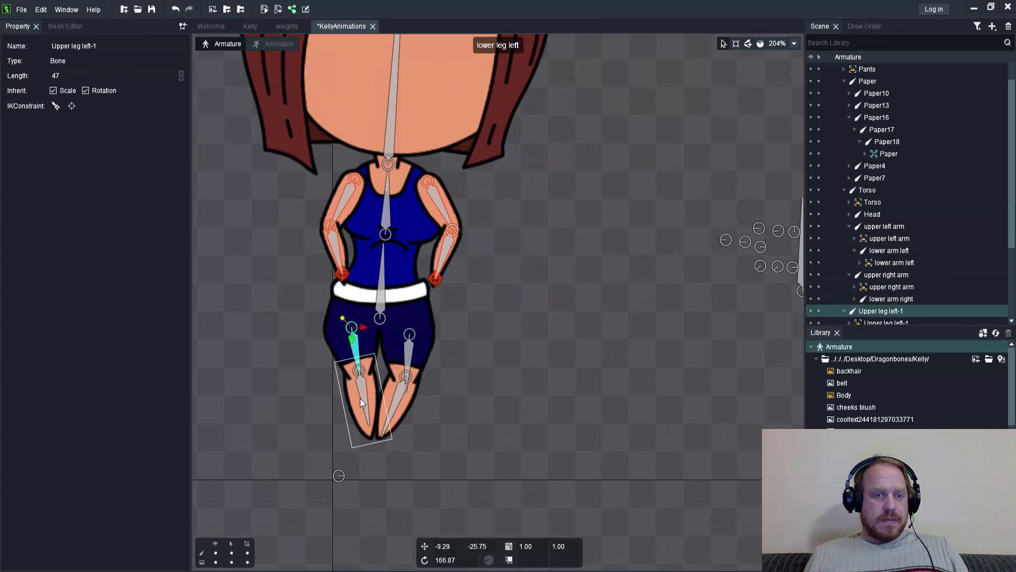
left_click(362, 400)
left_click(366, 350, "shift")
left_click(56, 105)
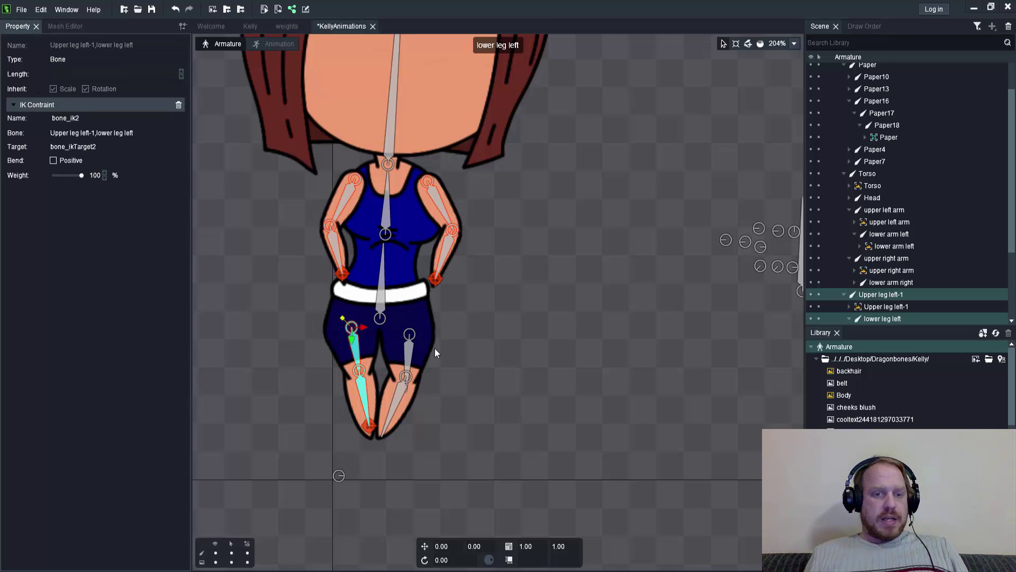
- Create a right-leg IK constraint, then delete its foot target bone_ikTarget3
left_click(407, 353)
left_click(403, 396)
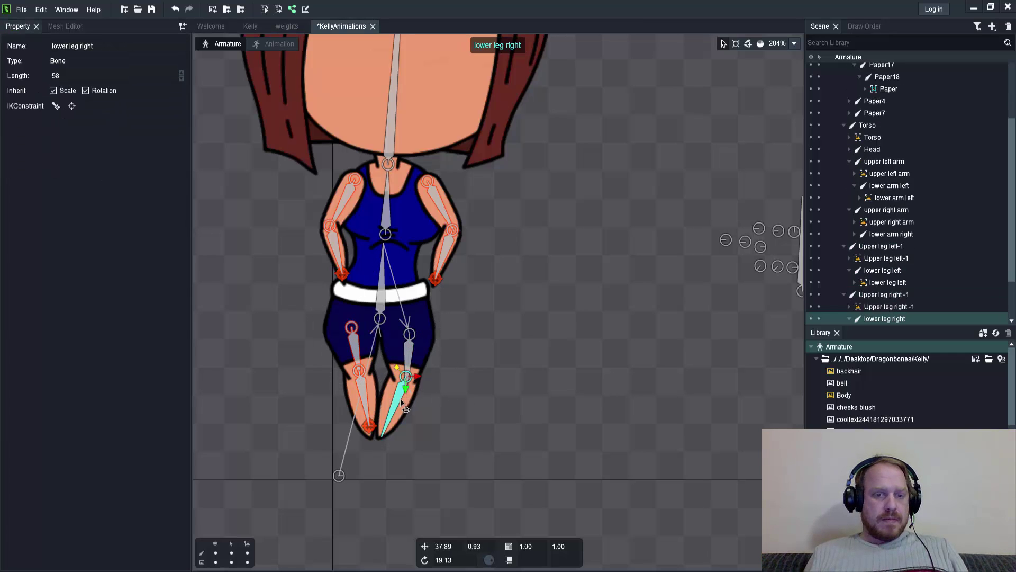
left_click(410, 353, "shift")
left_click(55, 104)
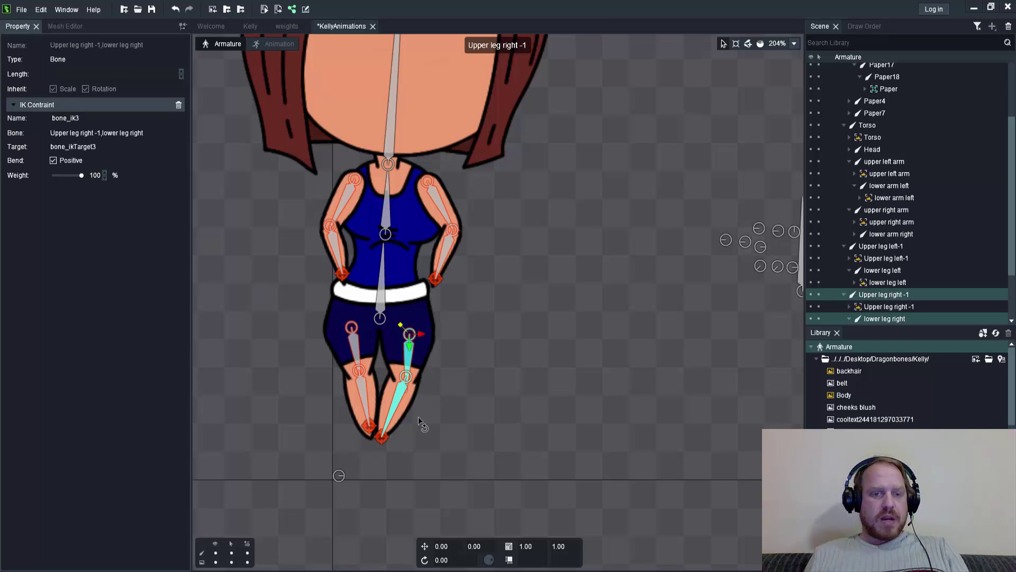
left_click(381, 438)
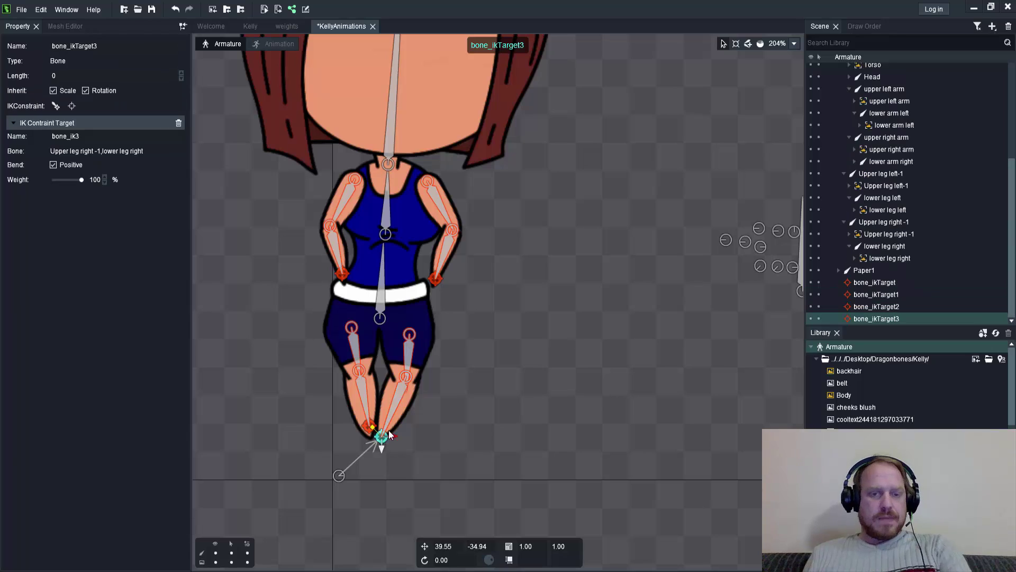
key("Delete")
- Reselect lower leg right and Upper leg right -1 and create IK constraint bone_ik3
left_click(406, 382)
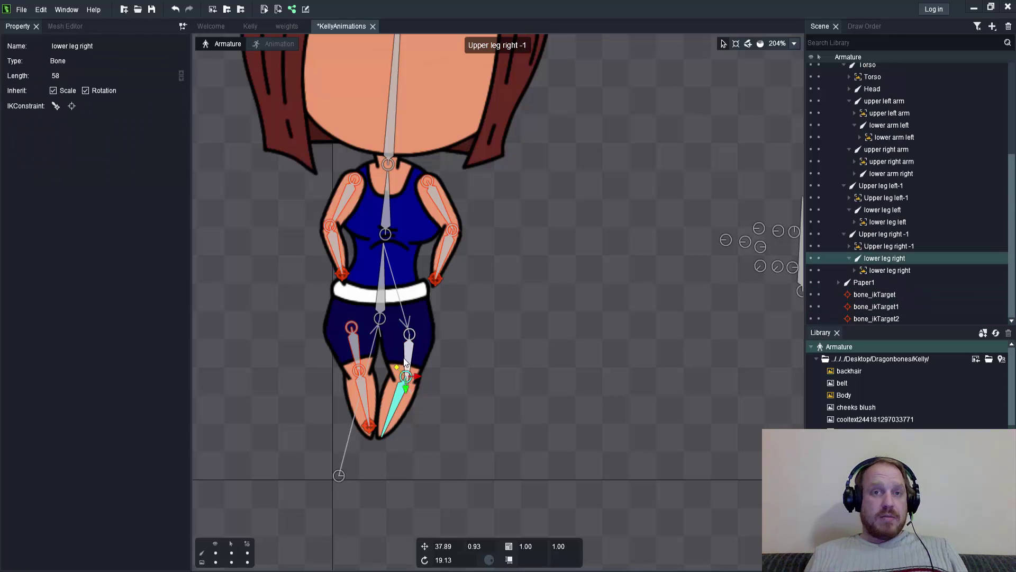
left_click_drag(410, 331, 423, 365)
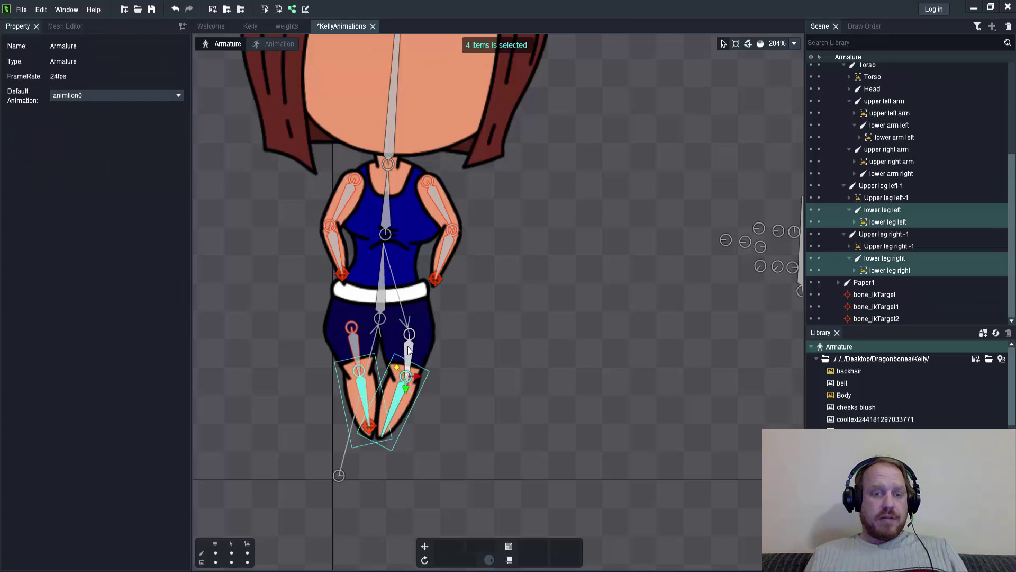
left_click(399, 399)
left_click(399, 402)
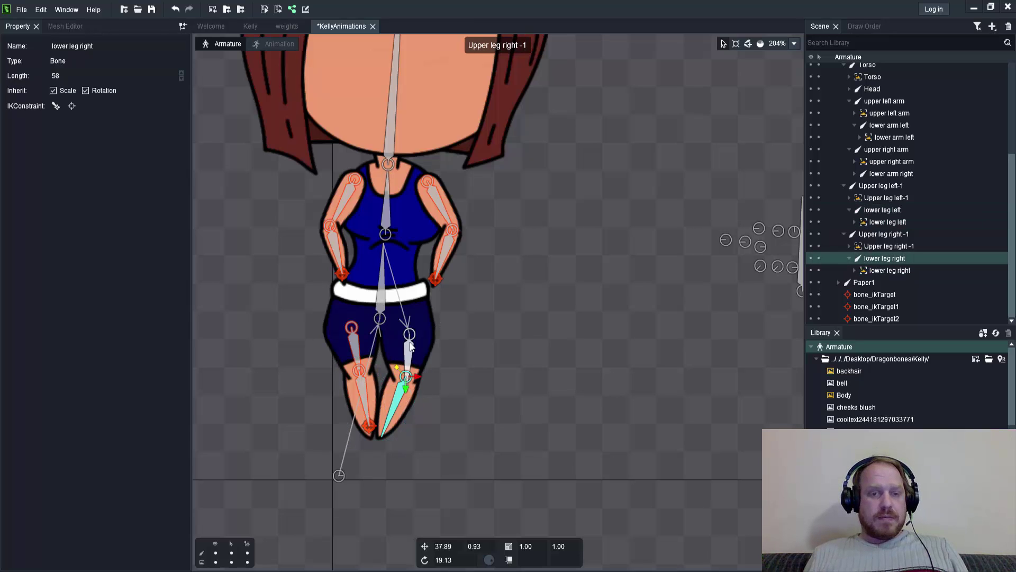
left_click(411, 345, "ctrl")
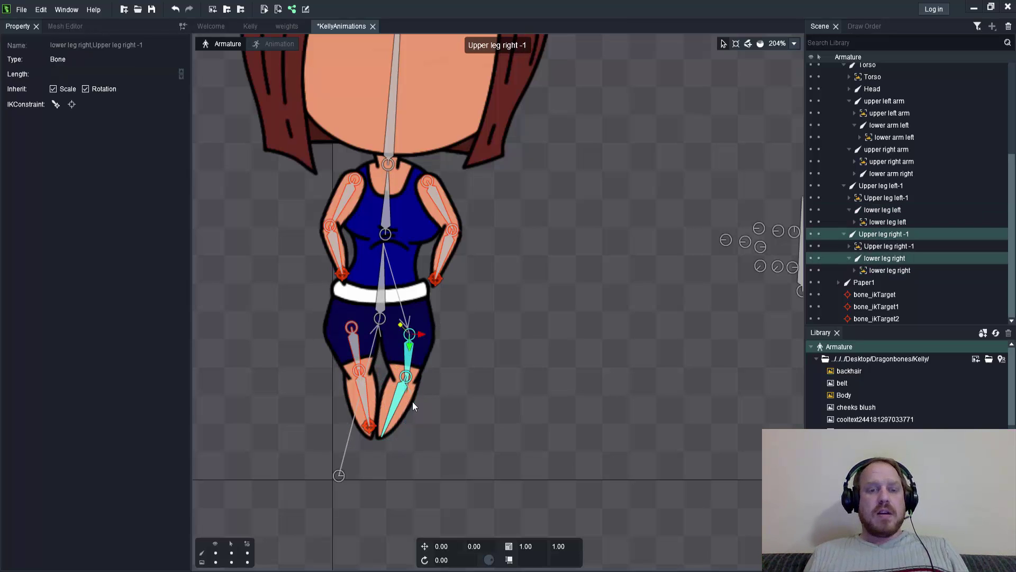
left_click(408, 399)
left_click(409, 352)
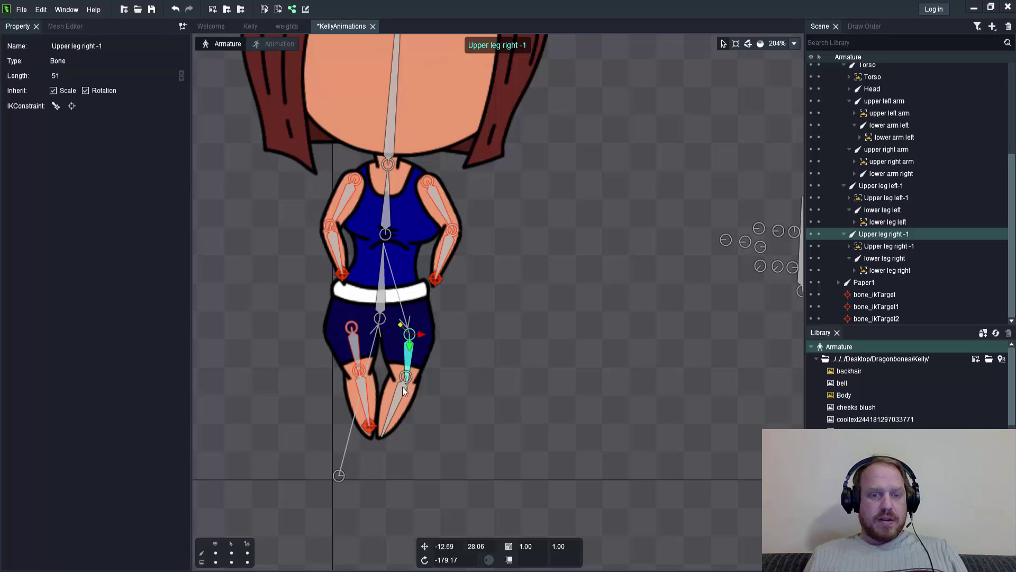
left_click(399, 396)
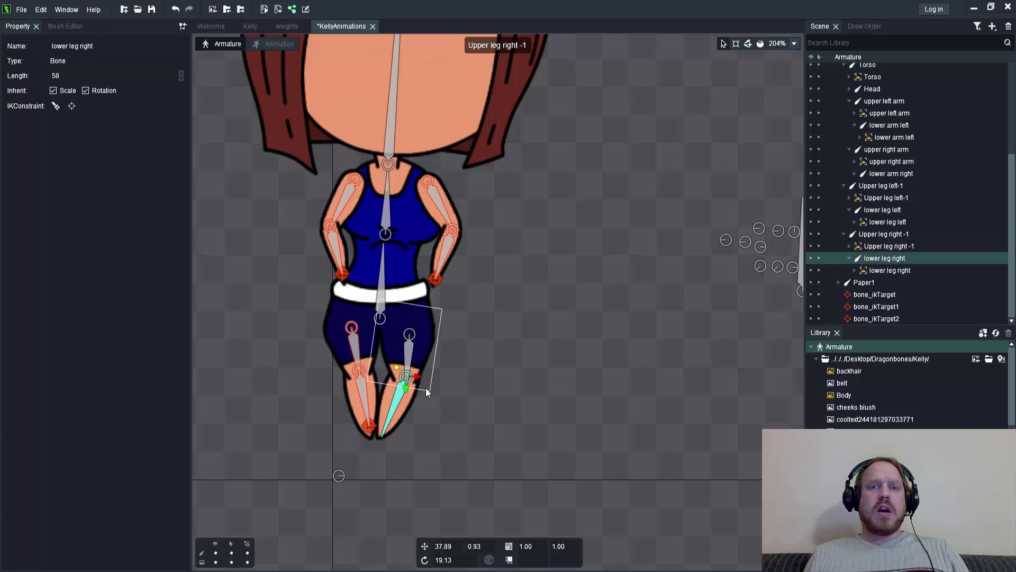
left_click(419, 342)
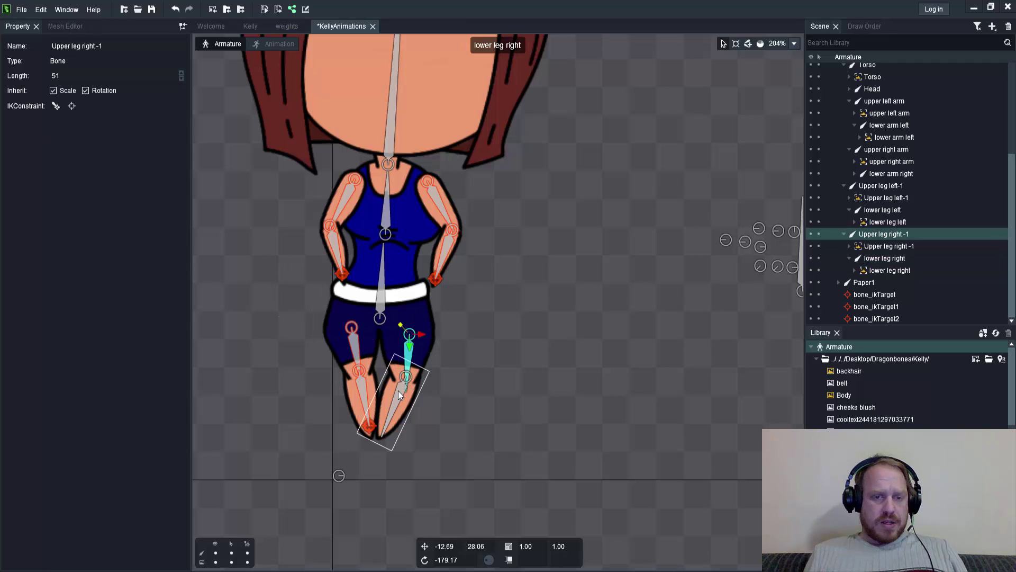
left_click(415, 356)
left_click(410, 347, "shift")
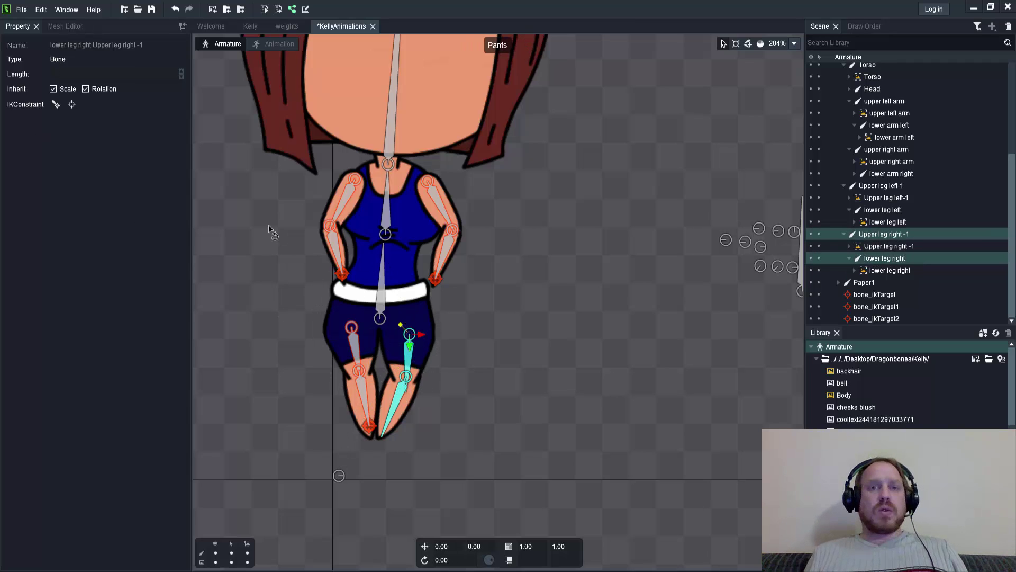
left_click(57, 104)
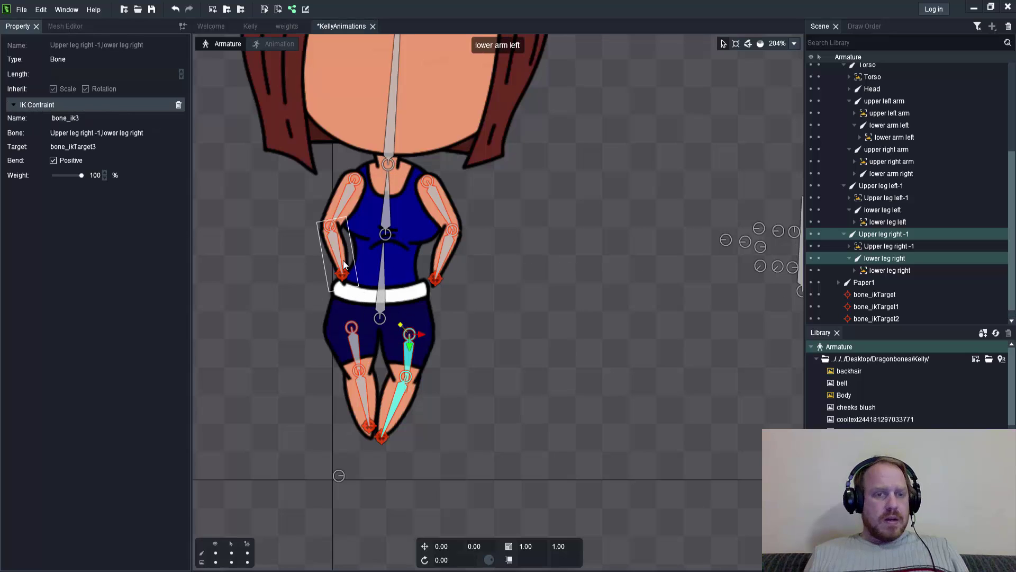
left_click(344, 283)
- Pull the left hand target down toward the hip and the right hand target out right
left_click_drag(344, 282, 286, 303)
scroll(351, 325, "up", 1)
left_click(455, 275)
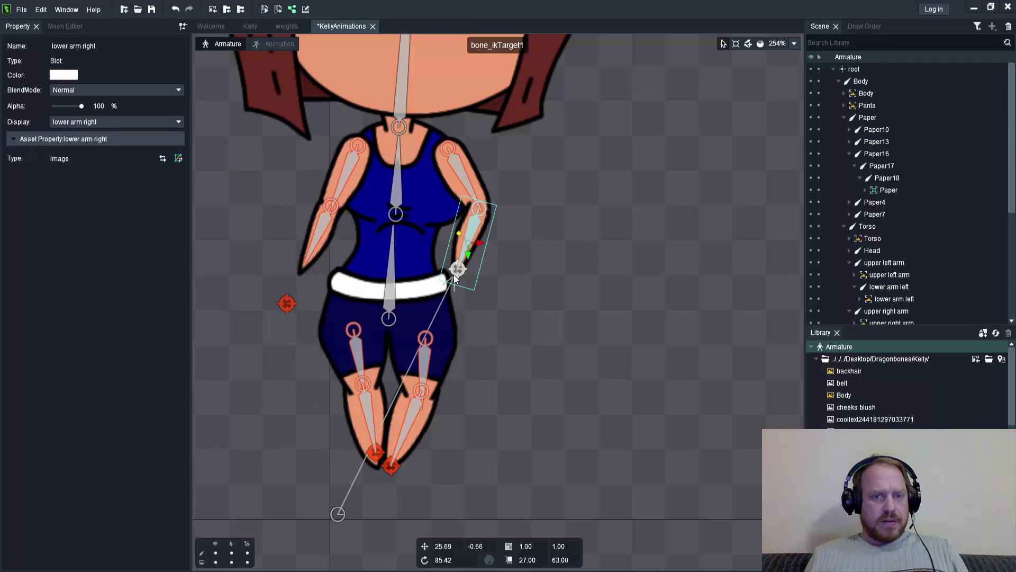
left_click_drag(456, 272, 554, 307)
- Rename the right arm's IK target bone_ikTarget1 to 'Right Arm'
double_click(74, 46)
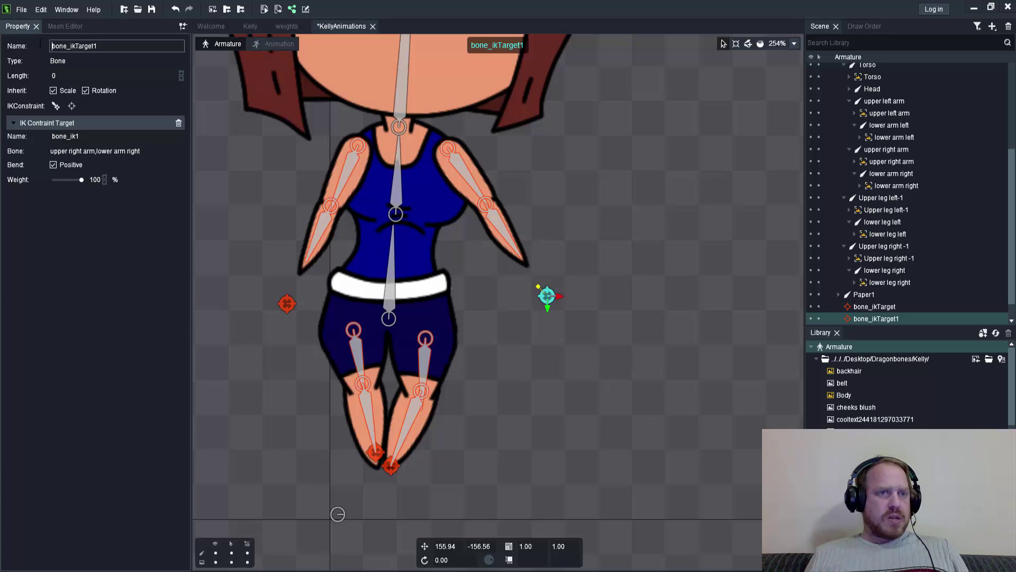
scroll(897, 199, "down", 2)
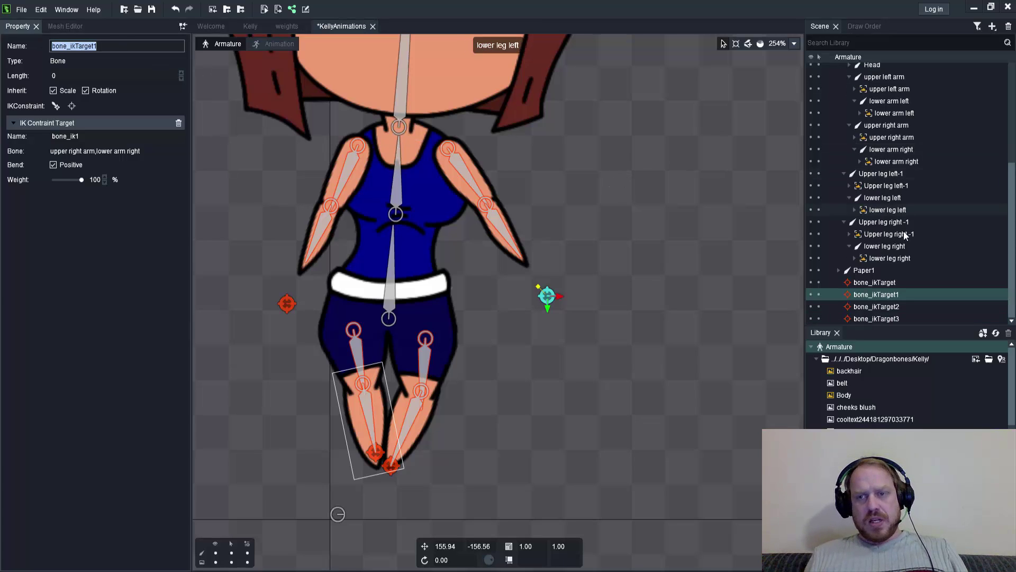
type("aRM rIGHT")
key("Return")
double_click(53, 47)
left_click(54, 47)
double_click(53, 47)
type("A")
type("ig")
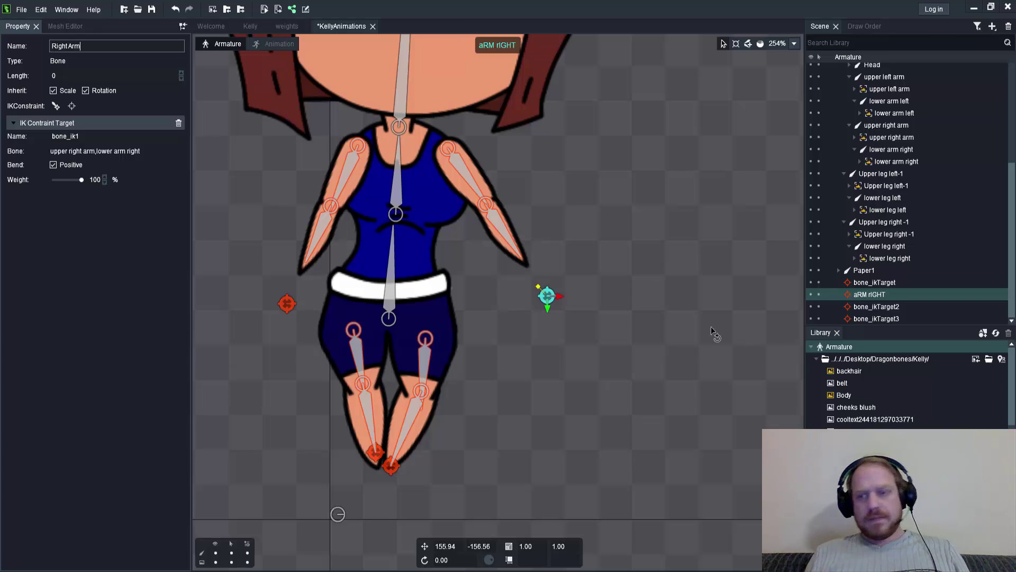
key("Return")
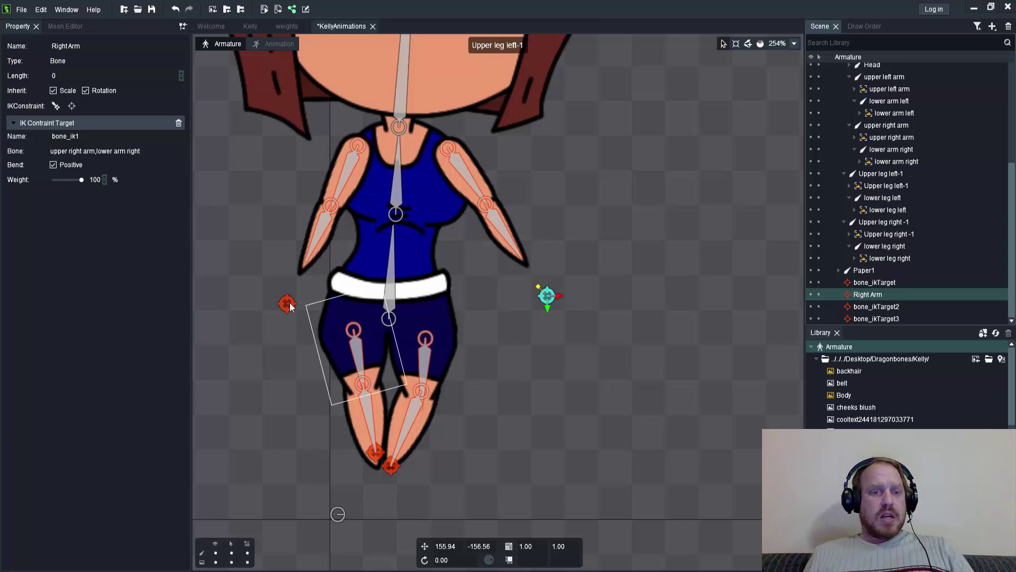
- Raise the left arm outward by dragging bone_ikTarget up-left
left_click_drag(287, 304, 350, 295)
left_click(349, 301)
left_click(350, 300)
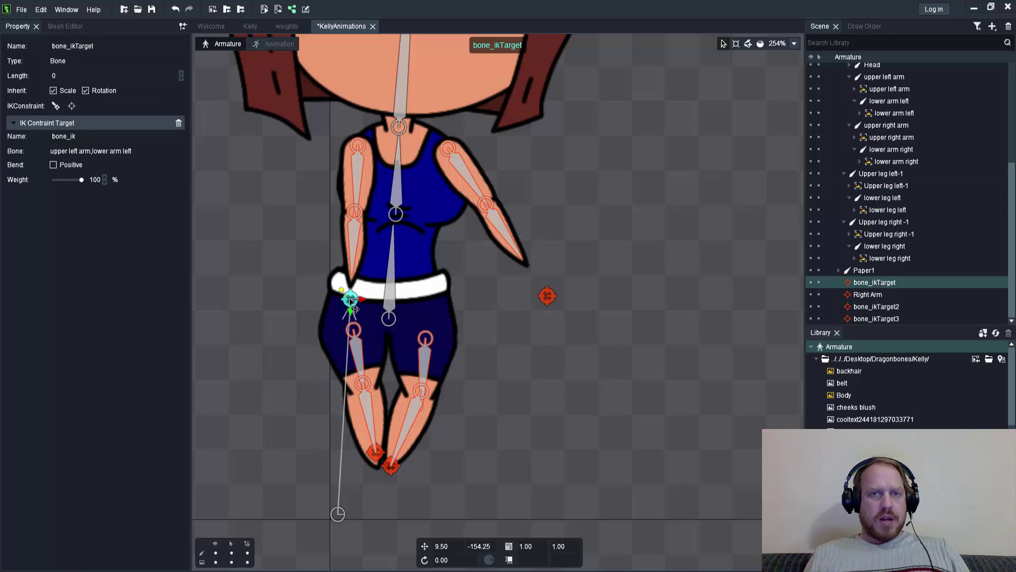
left_click_drag(354, 309, 242, 279)
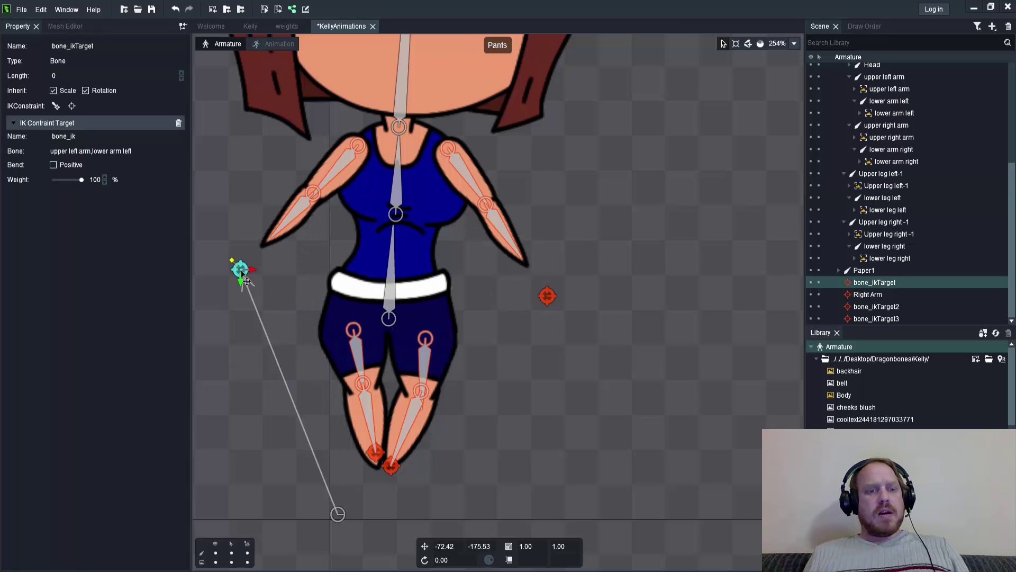
- Pull both foot targets down to straighten the legs, then lower the Body bone
left_click_drag(391, 467, 385, 532)
left_click_drag(375, 453, 359, 520)
left_click(394, 315)
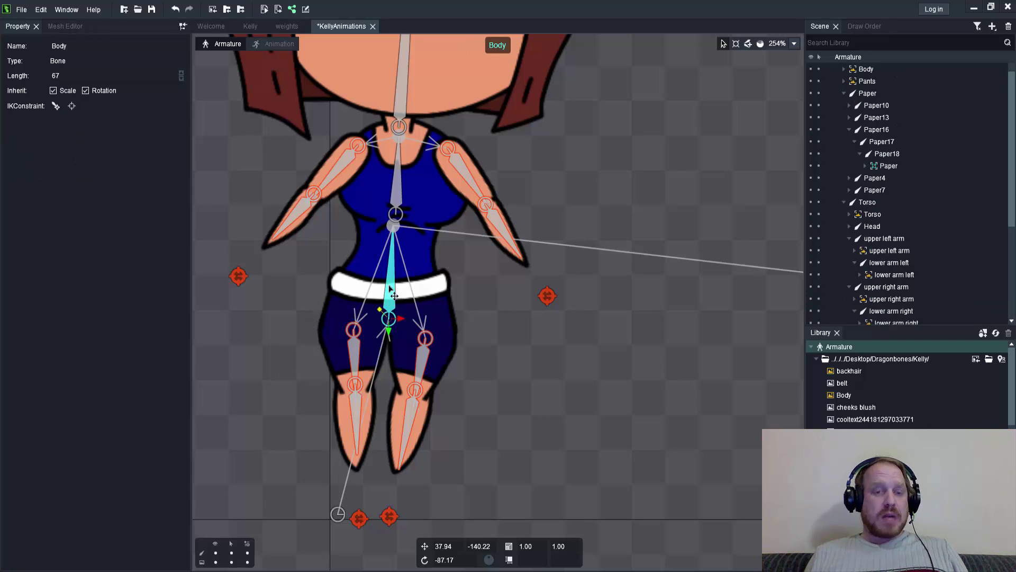
left_click_drag(391, 288, 379, 405)
scroll(396, 379, "down", 3)
scroll(396, 379, "down", 3)
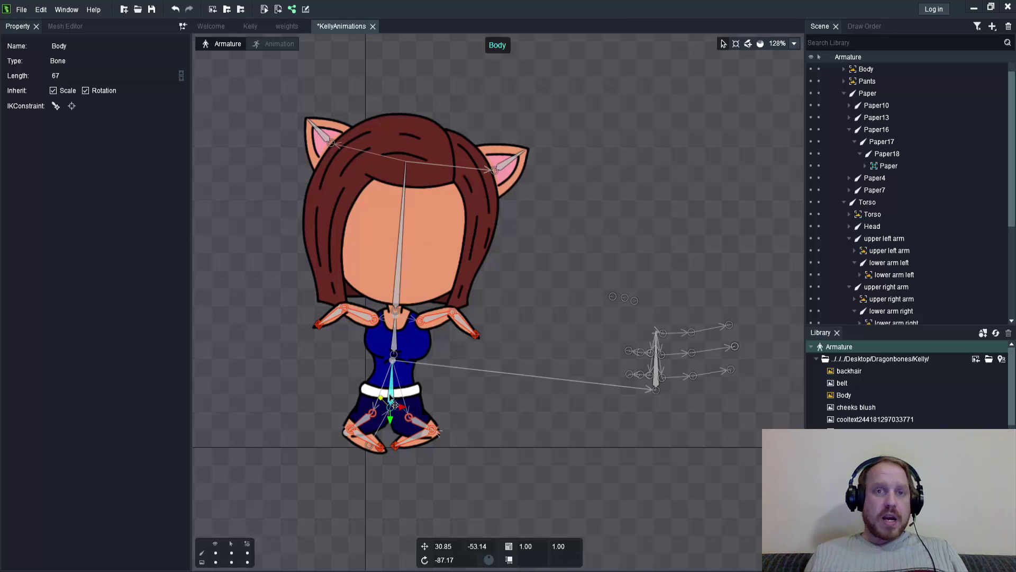
- Raise the Body bone back up and reposition bone_ikTarget just past the left hand
left_click_drag(394, 404, 395, 372)
scroll(323, 327, "up", 5)
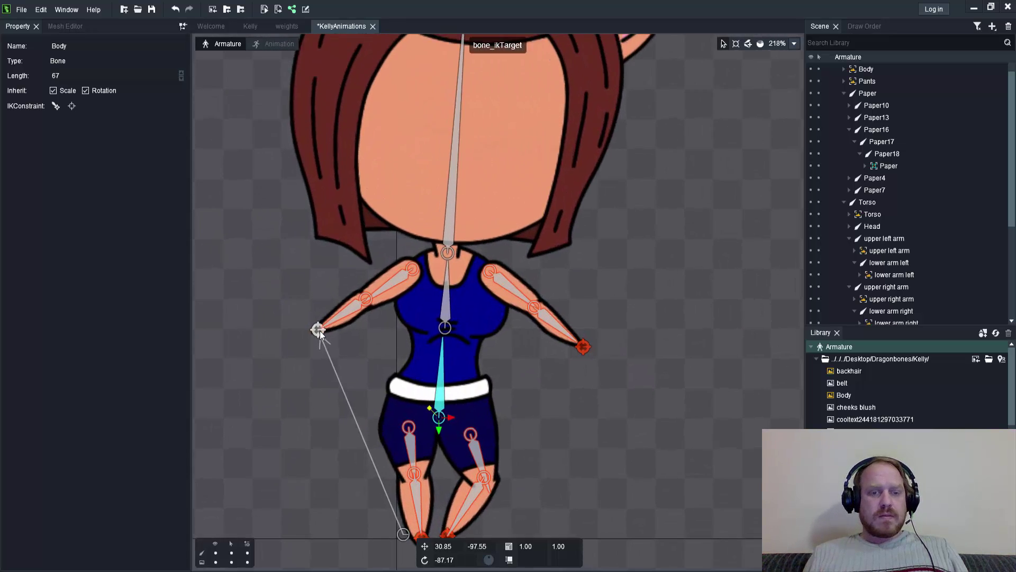
left_click(319, 331)
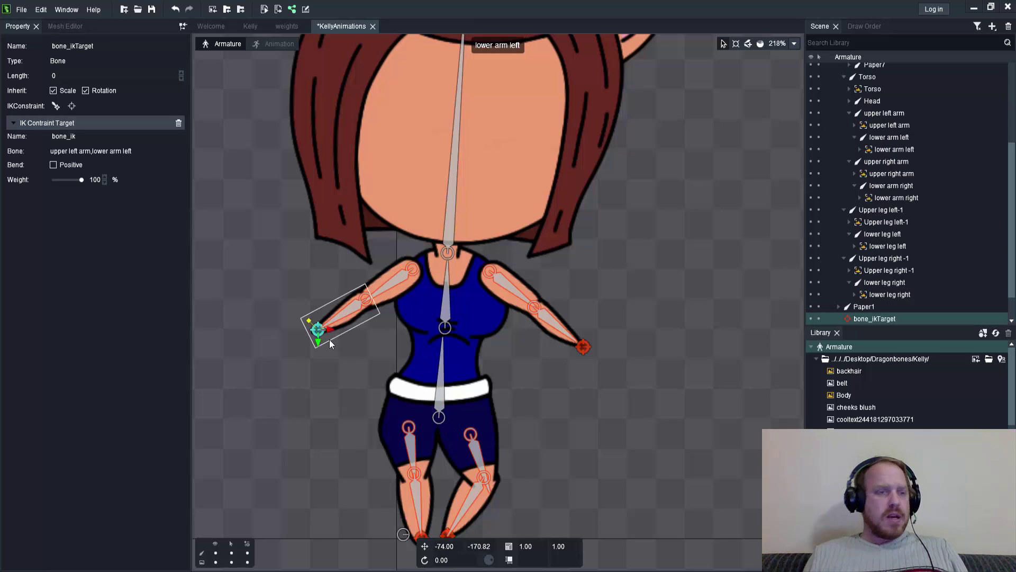
left_click_drag(328, 340, 300, 349)
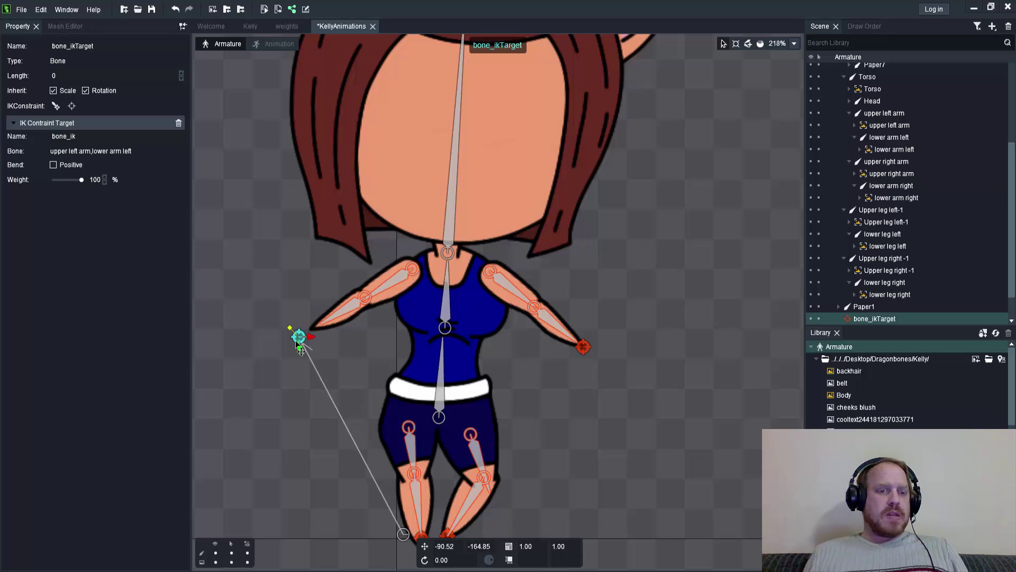
- Enable Bend Positive on the left arm IK and drag bone_ikTarget to -86.85, -213.50
left_click(53, 165)
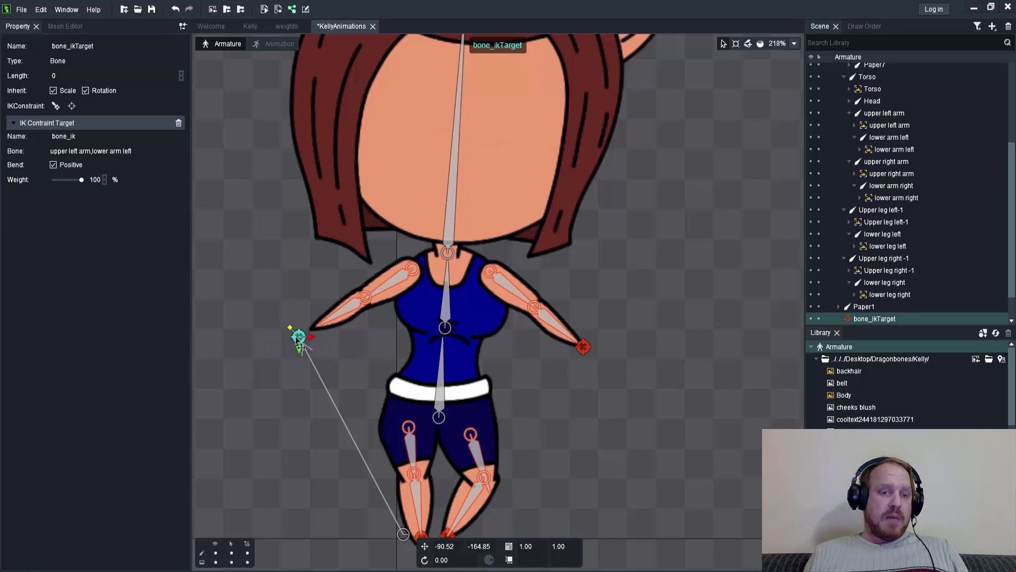
left_click_drag(295, 339, 336, 324)
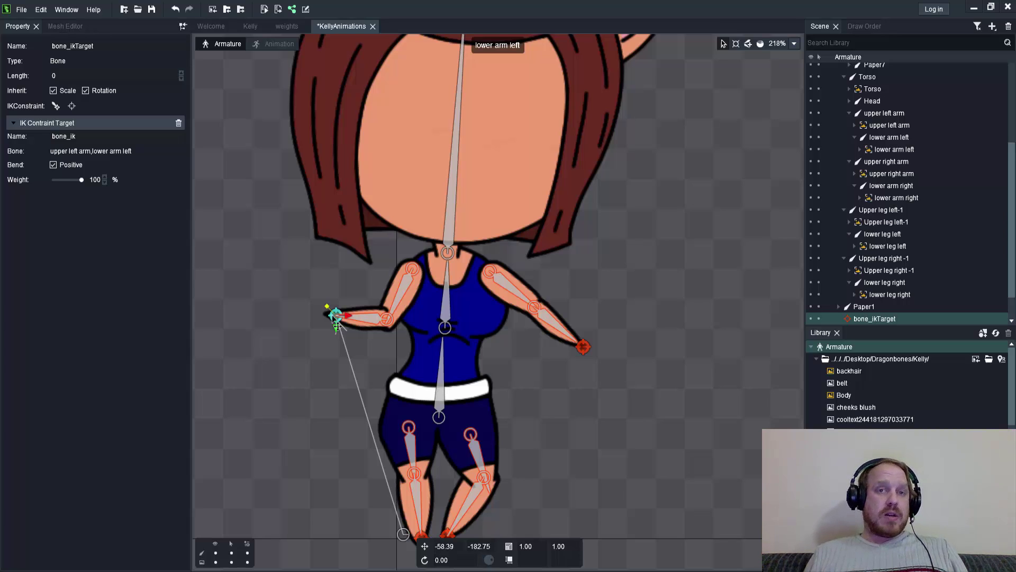
left_click_drag(336, 322, 337, 321)
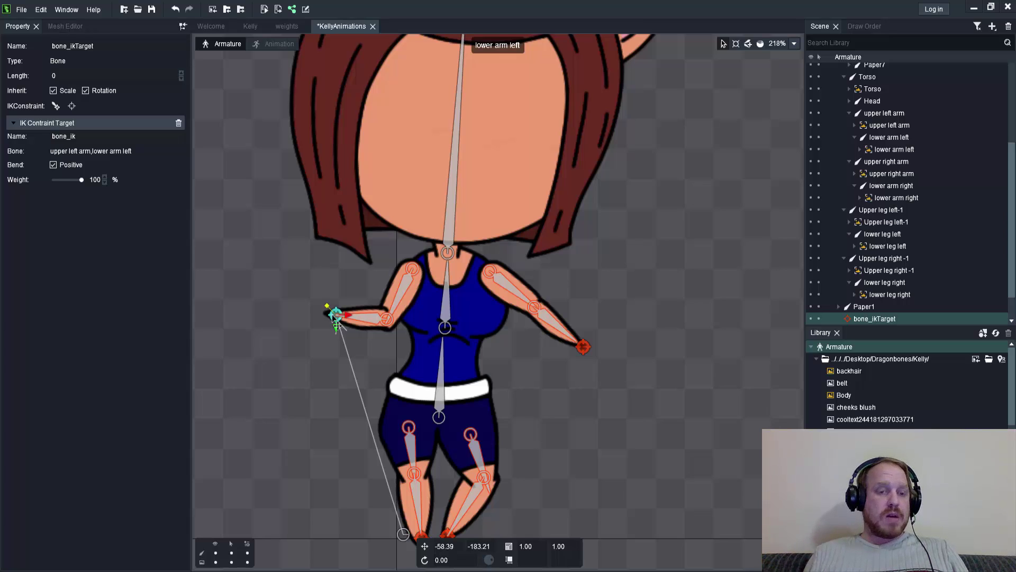
left_click_drag(332, 316, 316, 331)
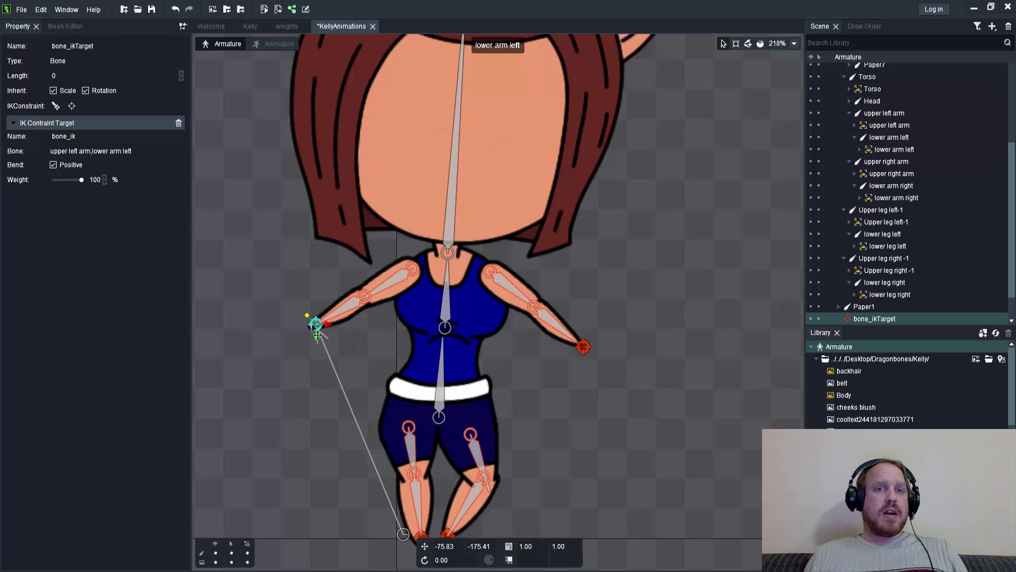
left_click_drag(317, 332, 304, 286)
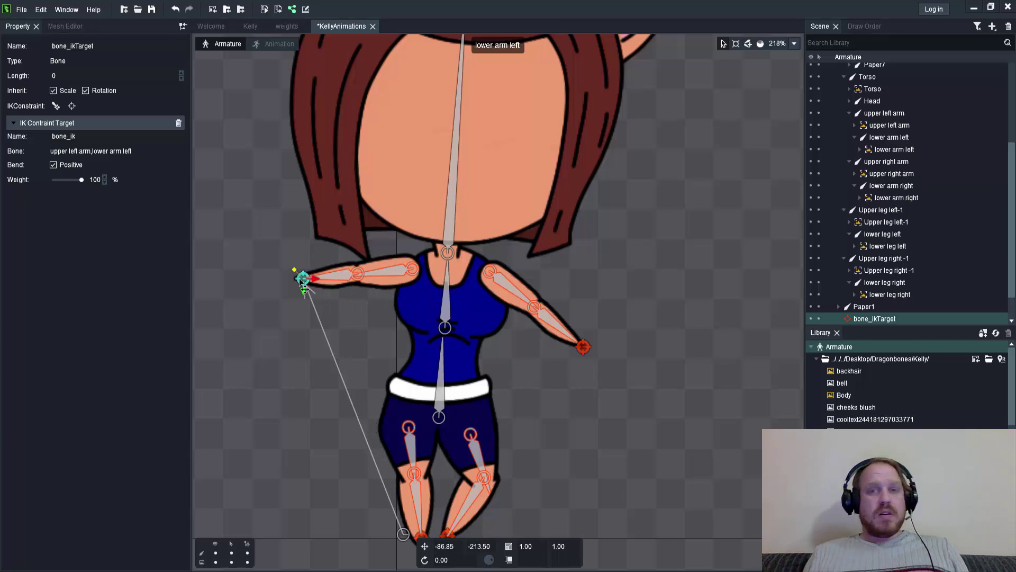